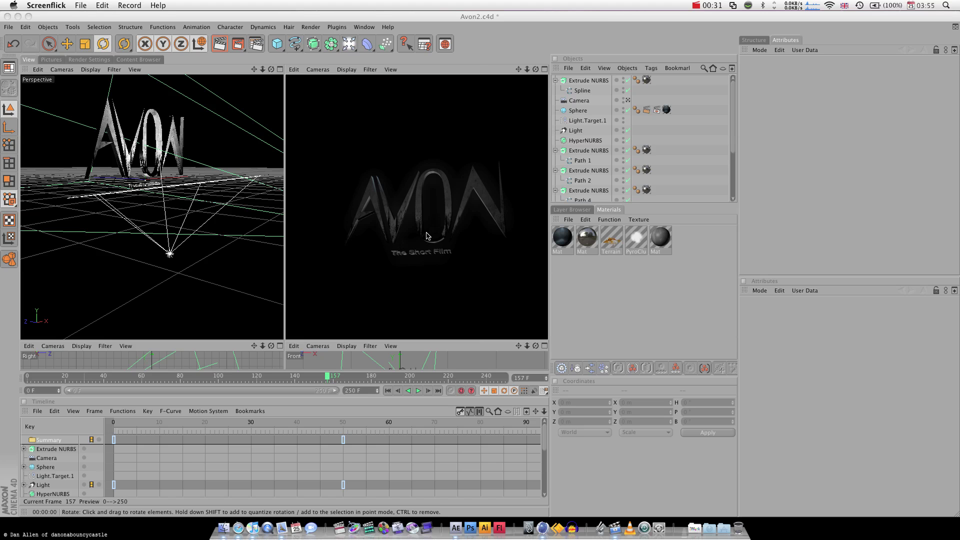
Step: Inspect the AVON title in the perspective view from several angles and frames, and preview its render at frame 157
{"action": "left_click", "coordinate": [416, 221]}
{"action": "mouse_move", "coordinate": [416, 221]}
{"action": "left_mouse_down", "text": "alt"}
{"action": "mouse_move", "coordinate": [450, 210]}
{"action": "mouse_move", "coordinate": [430, 225]}
{"action": "left_mouse_up", "text": "alt"}
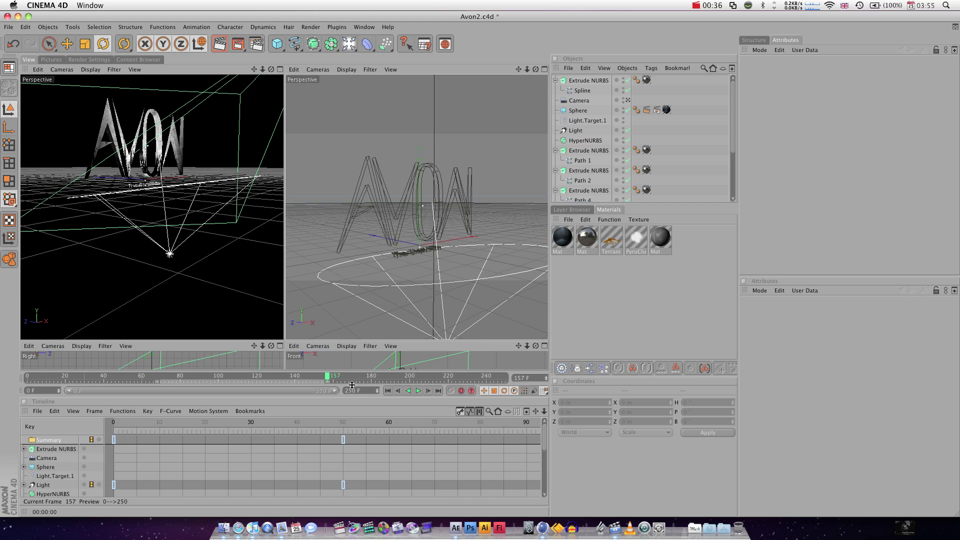
{"action": "left_click_drag", "start_coordinate": [327, 376], "coordinate": [259, 376]}
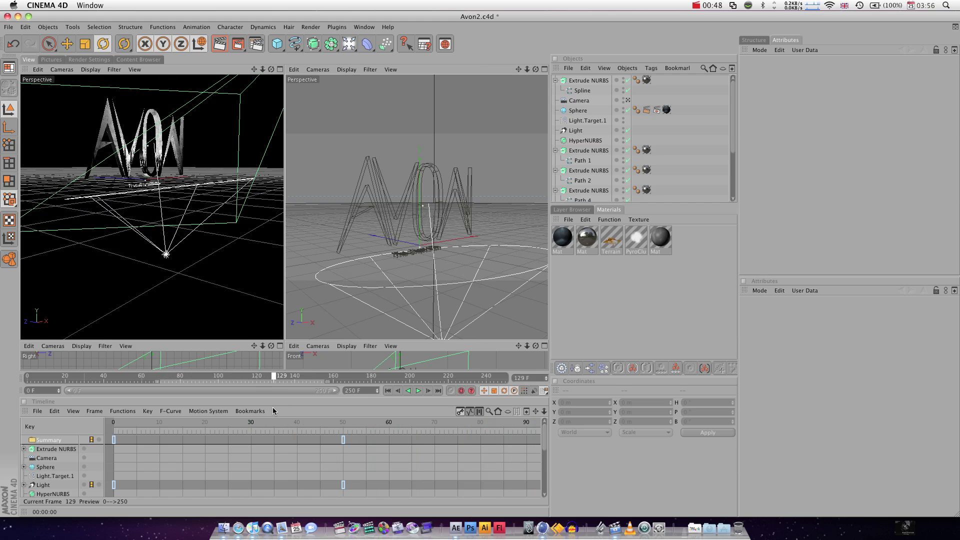
{"action": "left_click_drag", "start_coordinate": [274, 378], "coordinate": [328, 385]}
{"action": "left_click", "coordinate": [219, 44]}
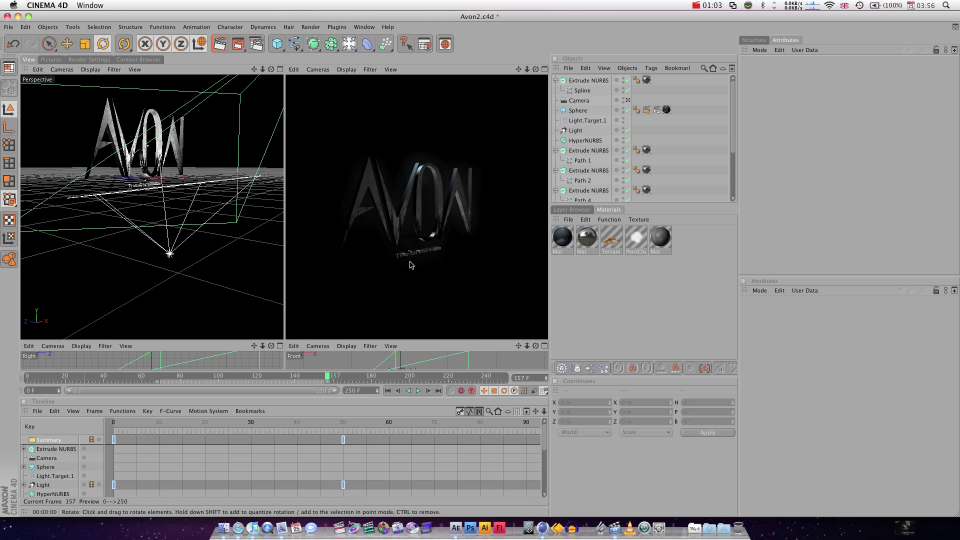
{"action": "left_click", "coordinate": [425, 259]}
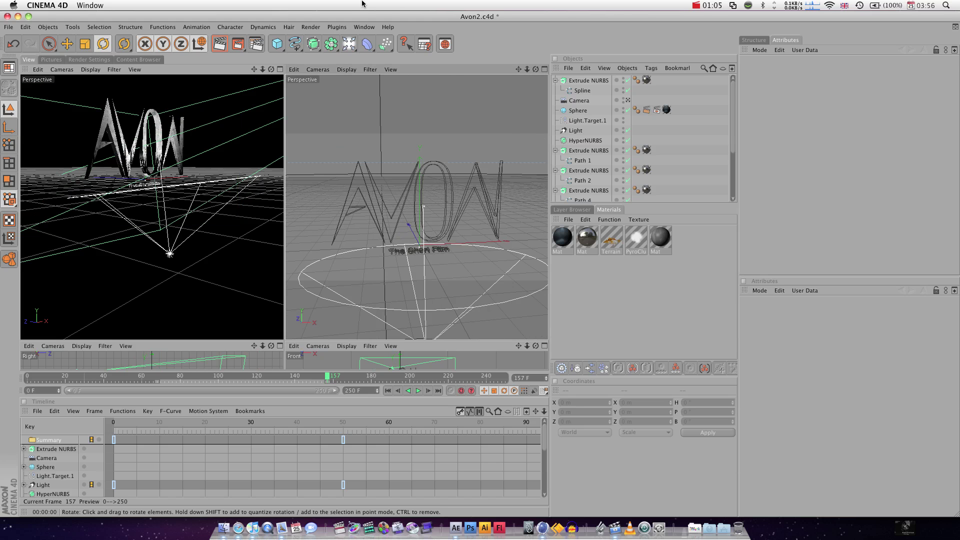
{"action": "scroll", "coordinate": [461, 168], "scroll_direction": "down", "scroll_amount": 5}
{"action": "left_click_drag", "start_coordinate": [440, 164], "coordinate": [444, 4], "text": "alt"}
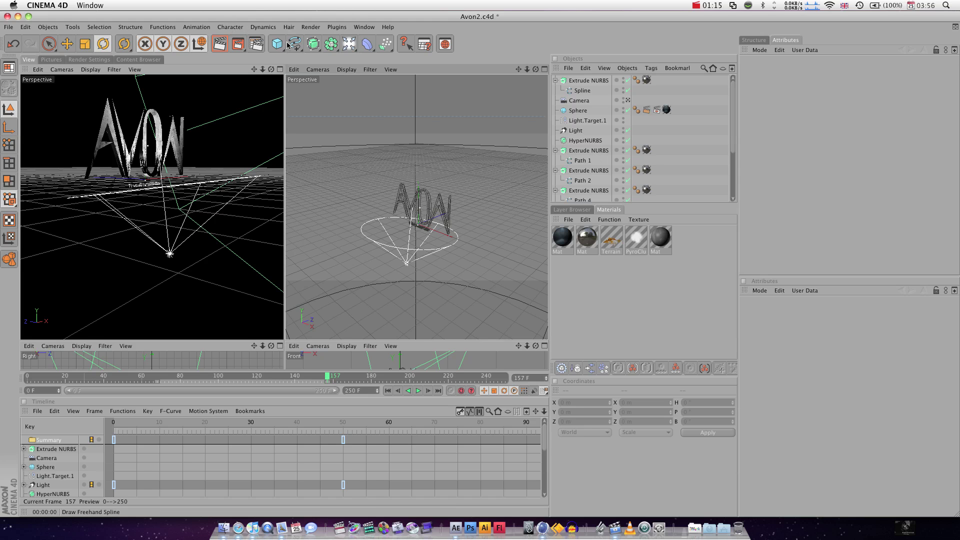
Step: Open the render settings and undock them into a floating window over the viewports
{"action": "left_click", "coordinate": [256, 45]}
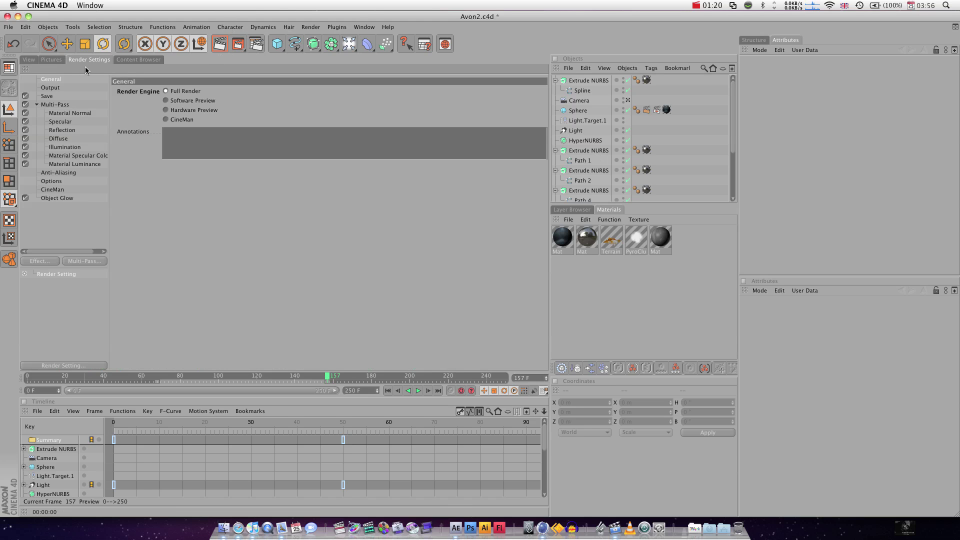
{"action": "left_click", "coordinate": [25, 69]}
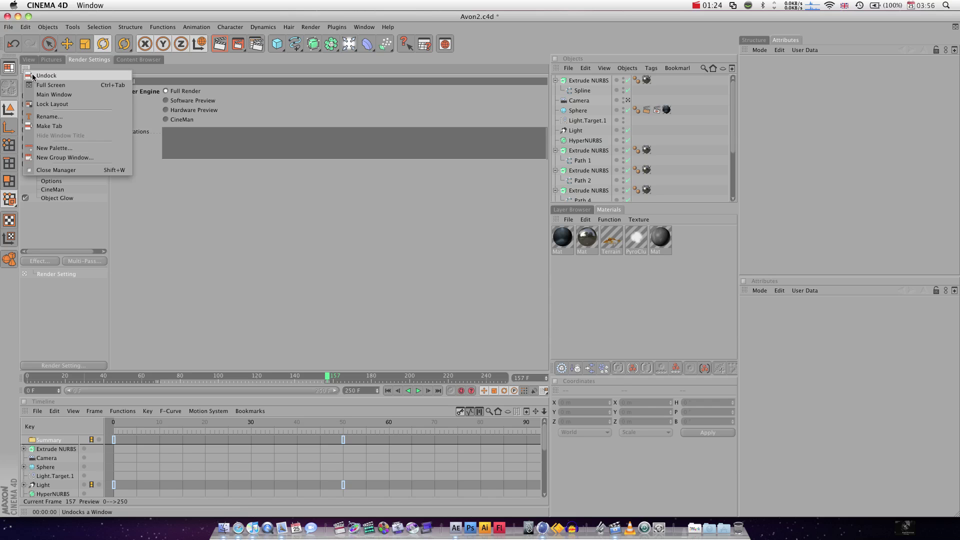
{"action": "left_click", "coordinate": [32, 75]}
{"action": "left_click_drag", "start_coordinate": [206, 57], "coordinate": [221, 250]}
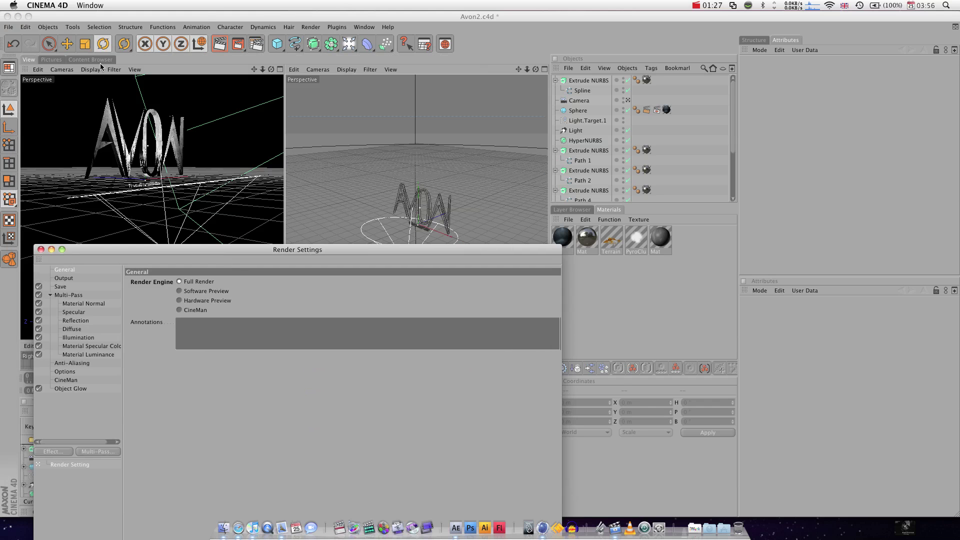
Step: Turn the Objects manager into a tab and dock the Render Settings window beside it
{"action": "left_click", "coordinate": [585, 67]}
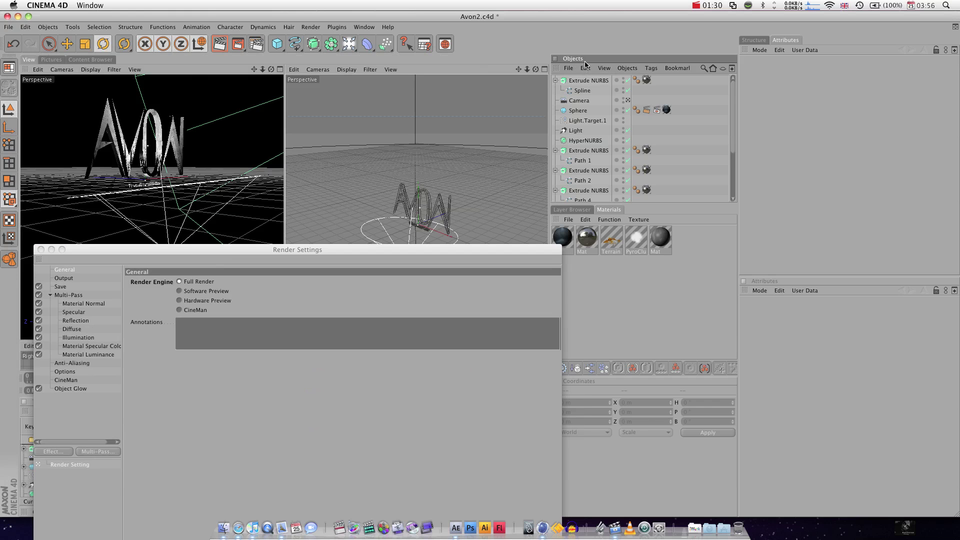
{"action": "left_click", "coordinate": [556, 69]}
{"action": "left_click", "coordinate": [605, 126]}
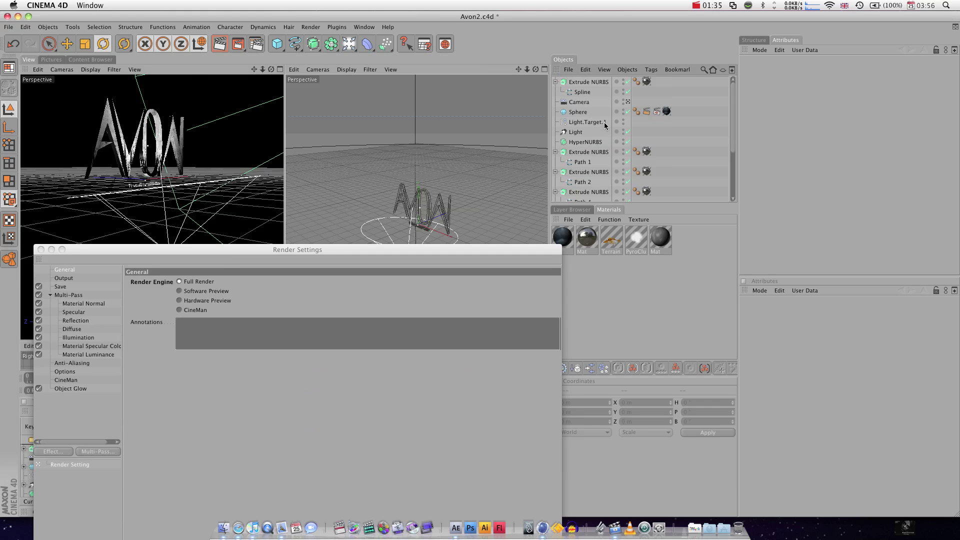
{"action": "left_click", "coordinate": [38, 261]}
{"action": "left_click_drag", "start_coordinate": [40, 258], "coordinate": [569, 61]}
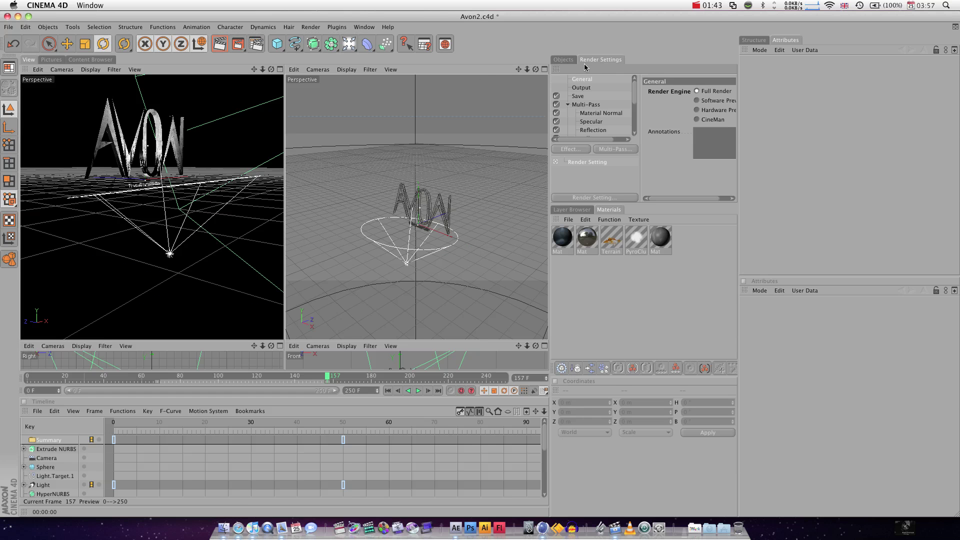
Step: Undock the Render Settings and dock them back as a tab next to the Content Browser
{"action": "left_click", "coordinate": [556, 69]}
{"action": "left_click", "coordinate": [562, 80]}
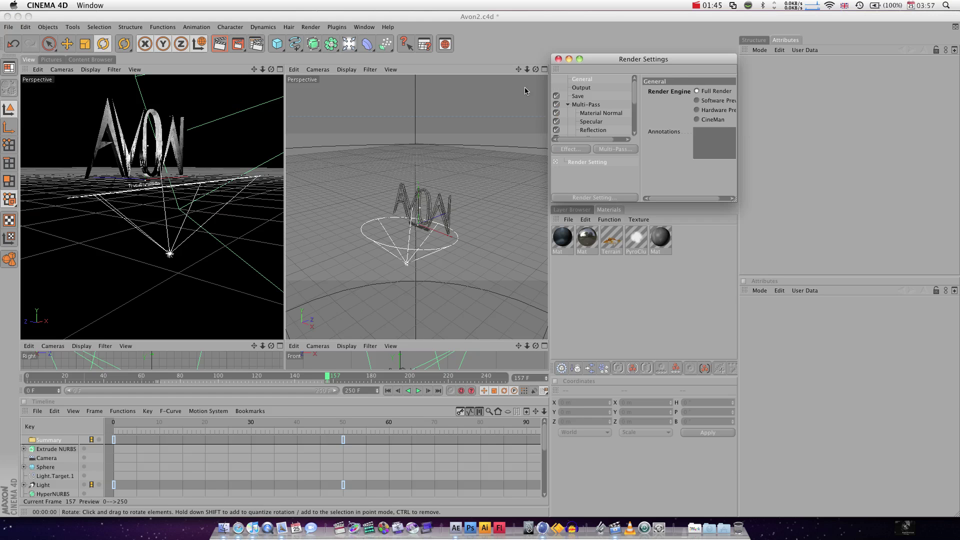
{"action": "mouse_move", "coordinate": [120, 72]}
{"action": "left_mouse_down"}
{"action": "mouse_move", "coordinate": [44, 73]}
{"action": "mouse_move", "coordinate": [106, 66]}
{"action": "left_mouse_up"}
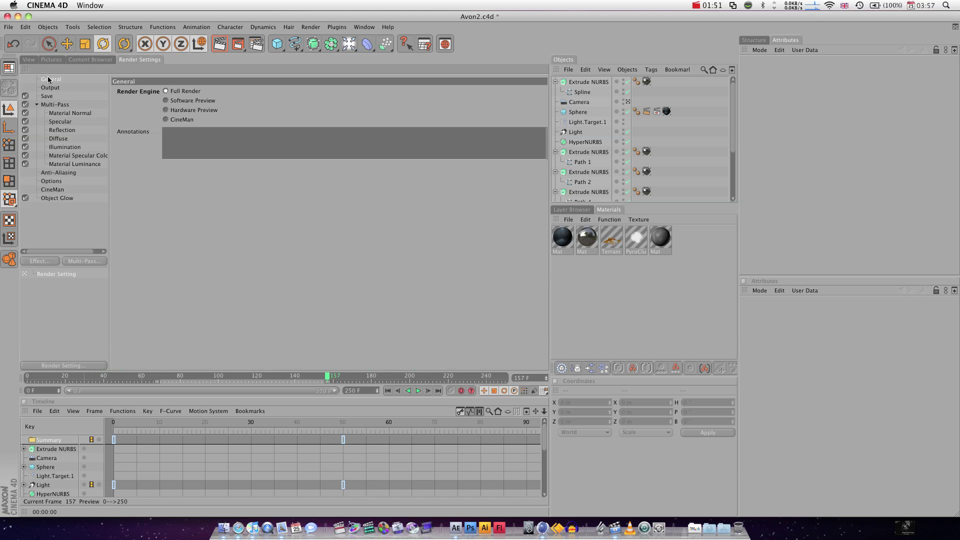
Step: Review the Multi-Pass settings, the individual enabled passes and the list of passes that can be added
{"action": "left_click", "coordinate": [55, 106]}
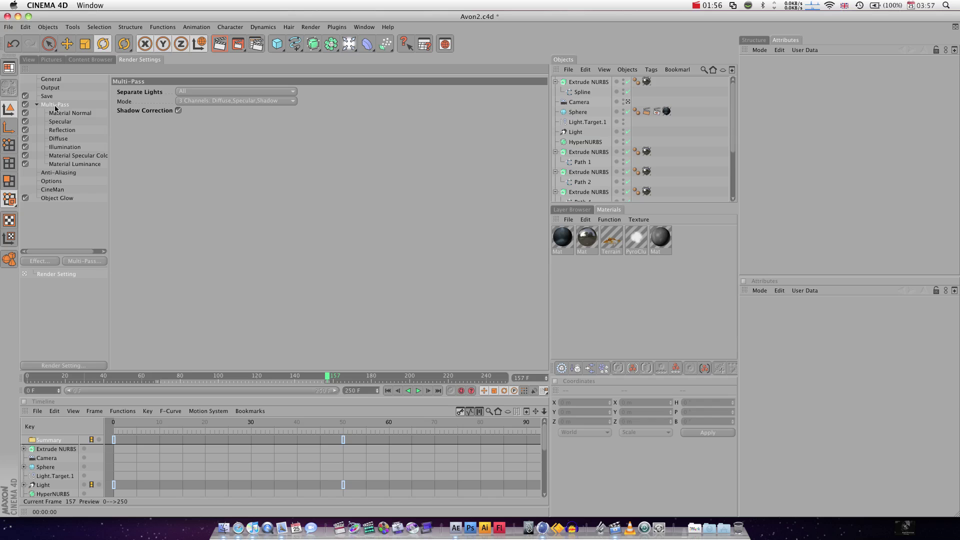
{"action": "left_click", "coordinate": [57, 113]}
{"action": "left_click", "coordinate": [58, 130]}
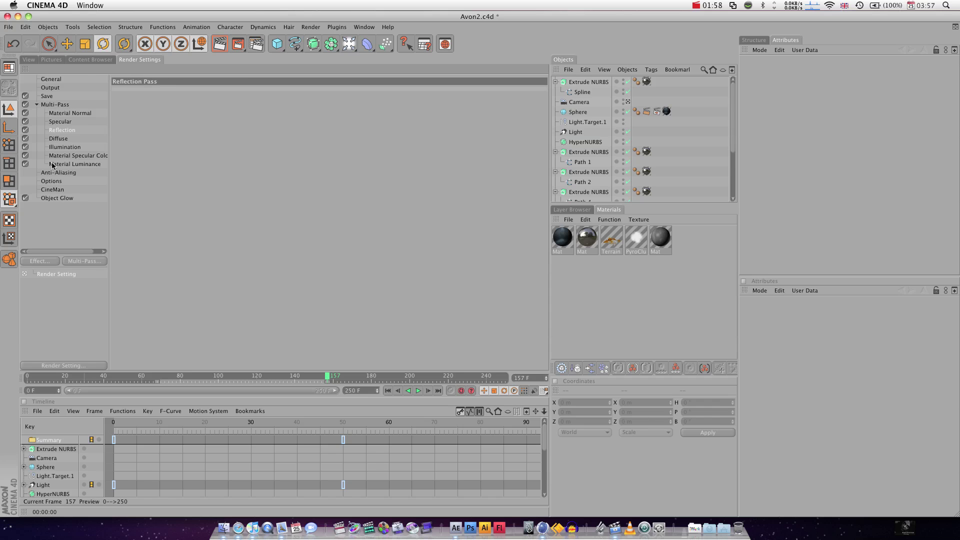
{"action": "left_click", "coordinate": [56, 157]}
{"action": "left_click", "coordinate": [60, 165]}
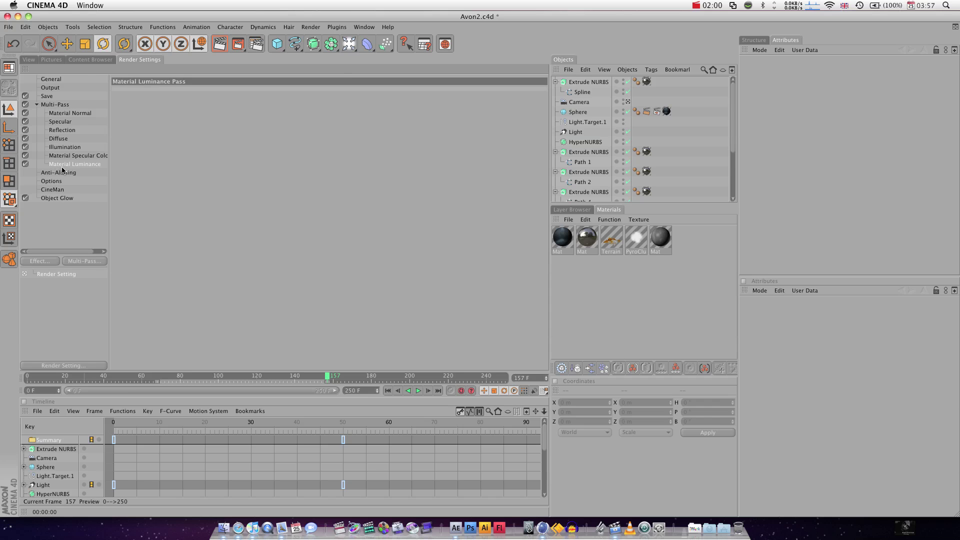
{"action": "left_click", "coordinate": [83, 261]}
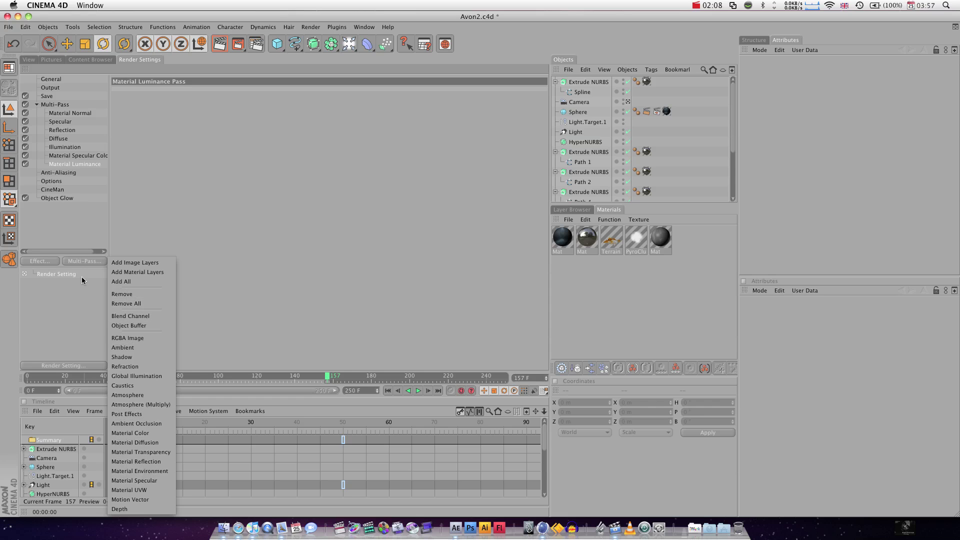
{"action": "left_click", "coordinate": [77, 239]}
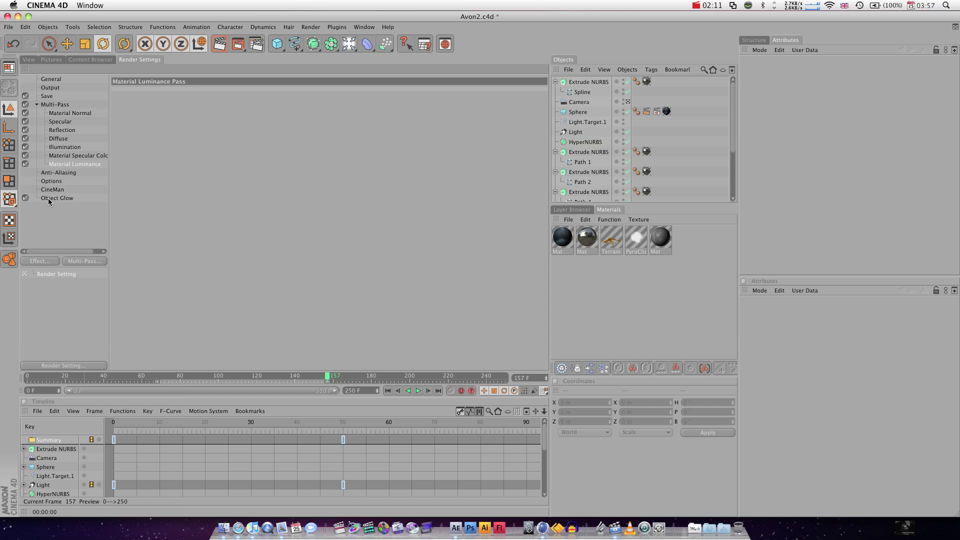
Step: Examine the anti-aliasing filter choices, the General render engine options and the Output size and frame range settings
{"action": "left_click", "coordinate": [59, 174]}
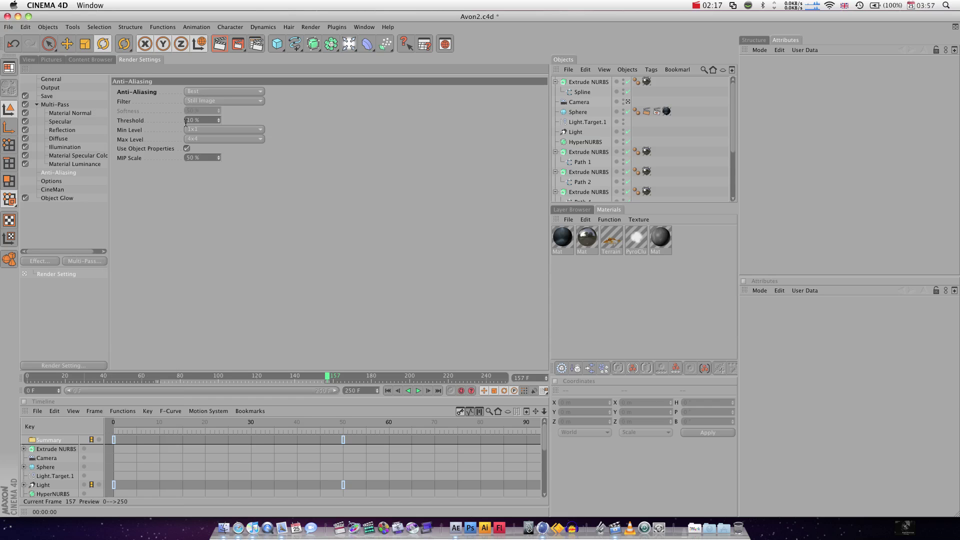
{"action": "left_click", "coordinate": [217, 103]}
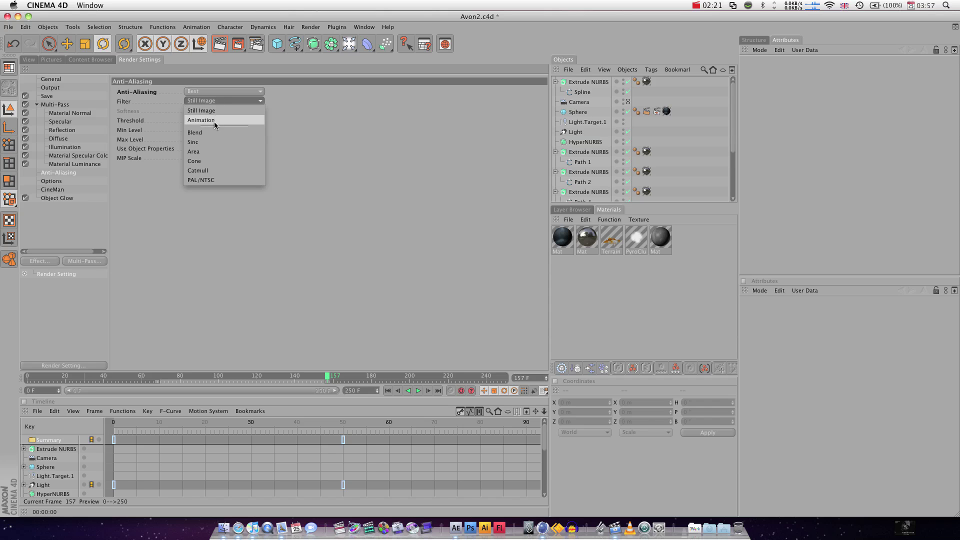
{"action": "left_click", "coordinate": [288, 115]}
{"action": "left_click", "coordinate": [52, 80]}
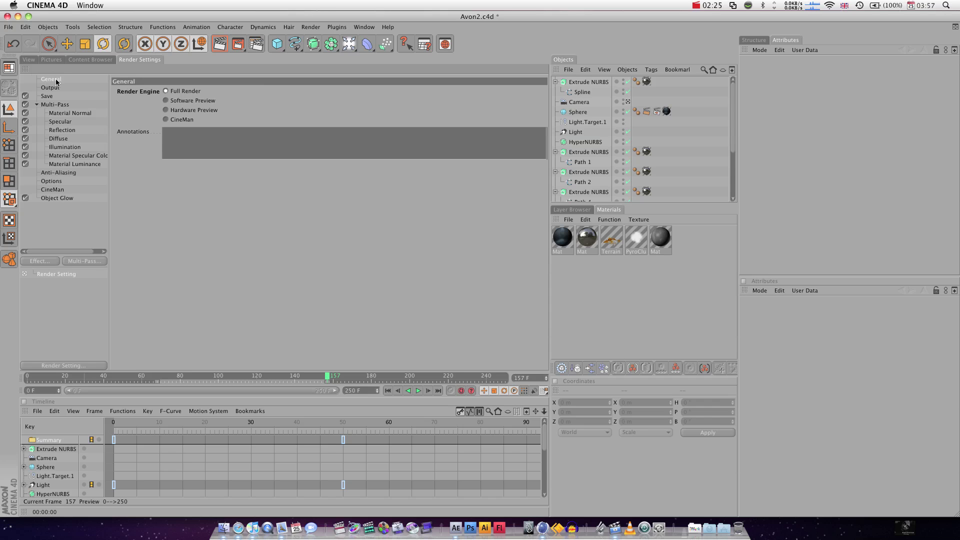
{"action": "left_click", "coordinate": [53, 88]}
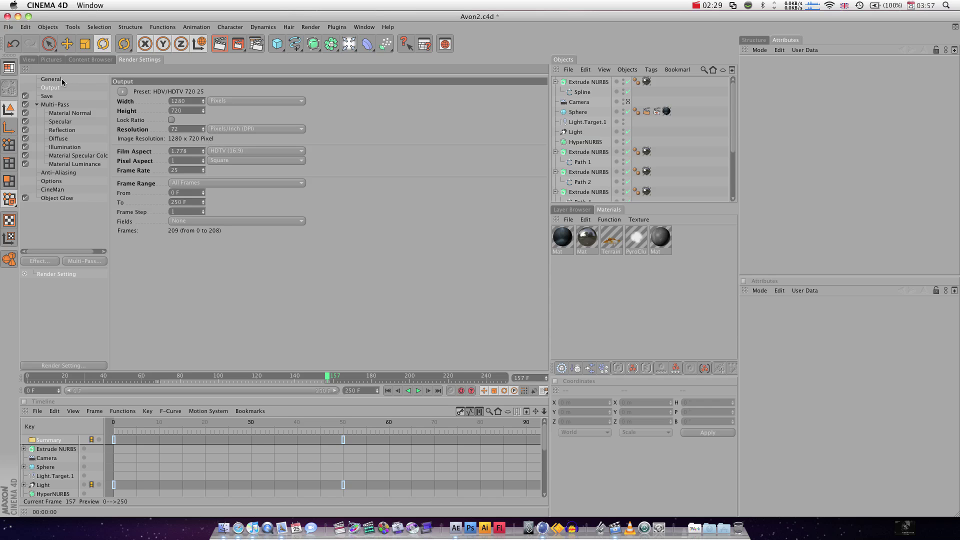
Step: Review the multi-pass save settings and the Compositing Project File options, including target applications and the project file save dialog
{"action": "left_click", "coordinate": [52, 97]}
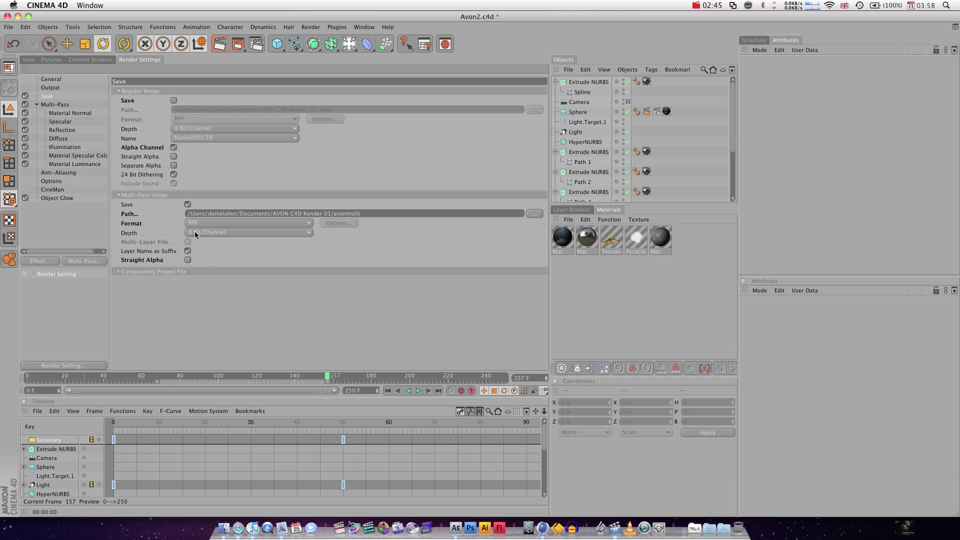
{"action": "left_click", "coordinate": [118, 272]}
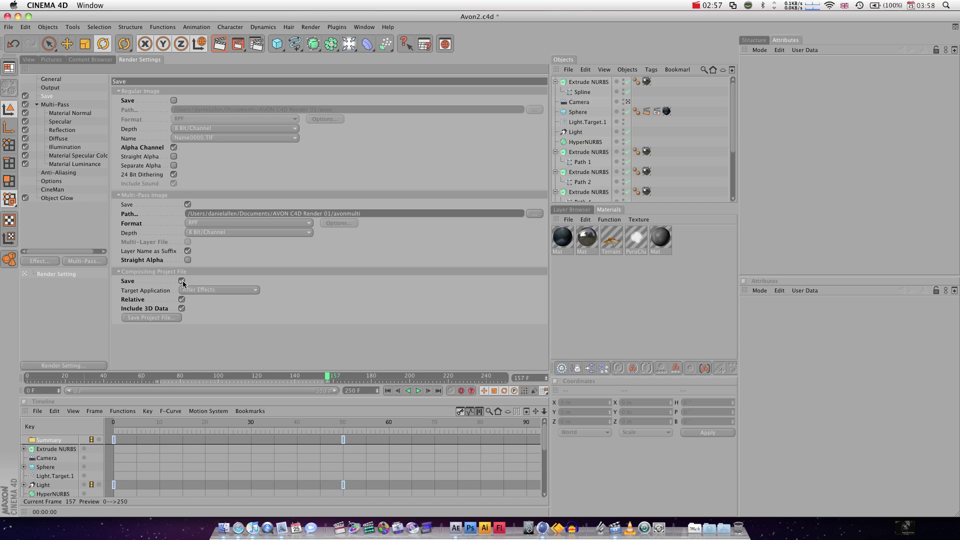
{"action": "left_click", "coordinate": [209, 291]}
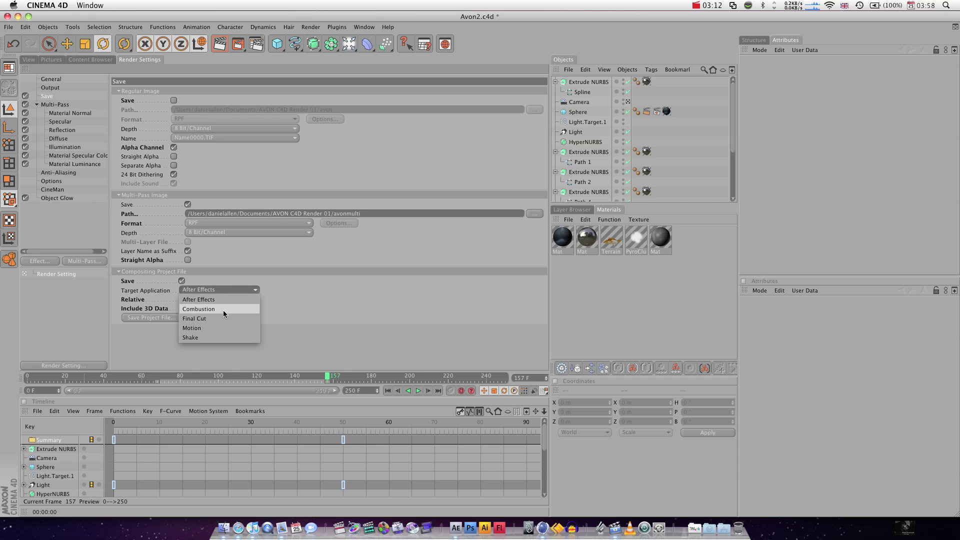
{"action": "left_click", "coordinate": [308, 289]}
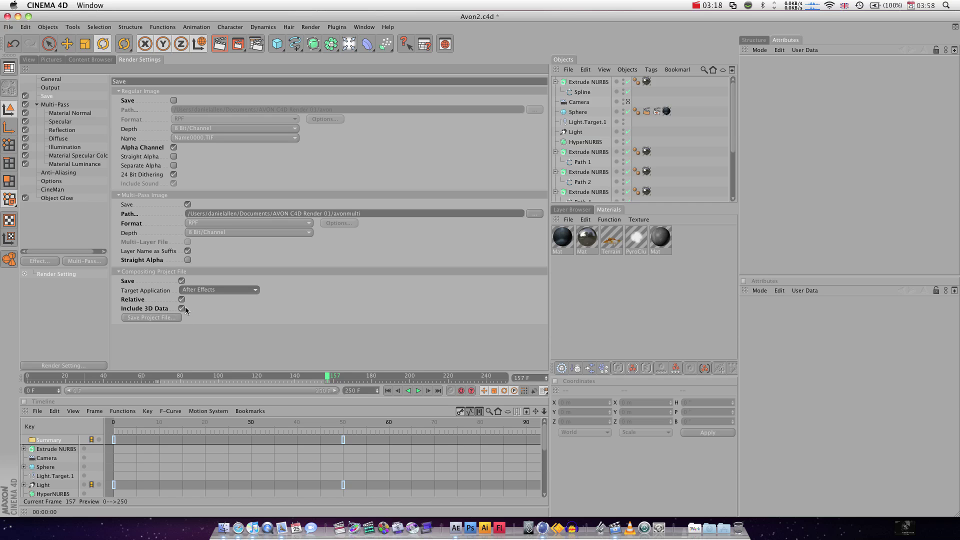
{"action": "left_click", "coordinate": [161, 319]}
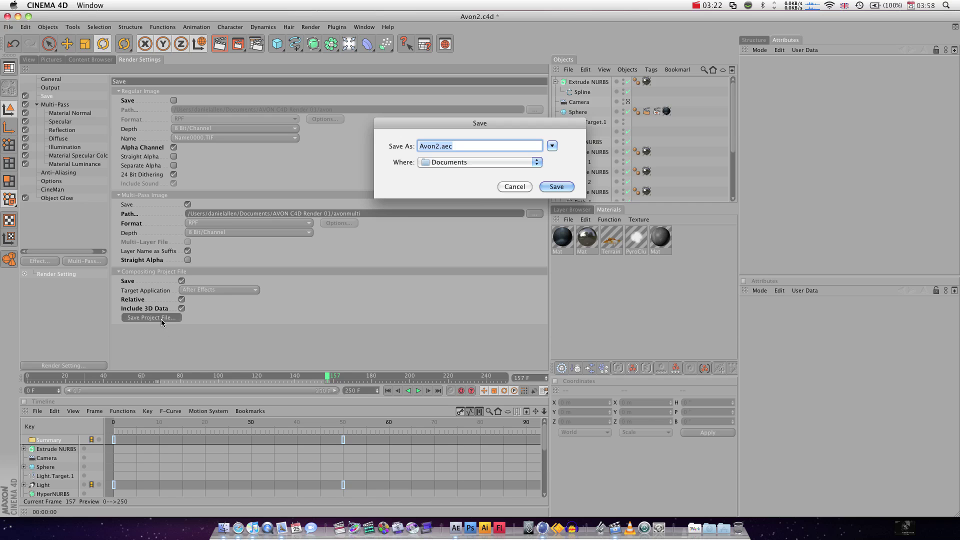
{"action": "left_click", "coordinate": [510, 188]}
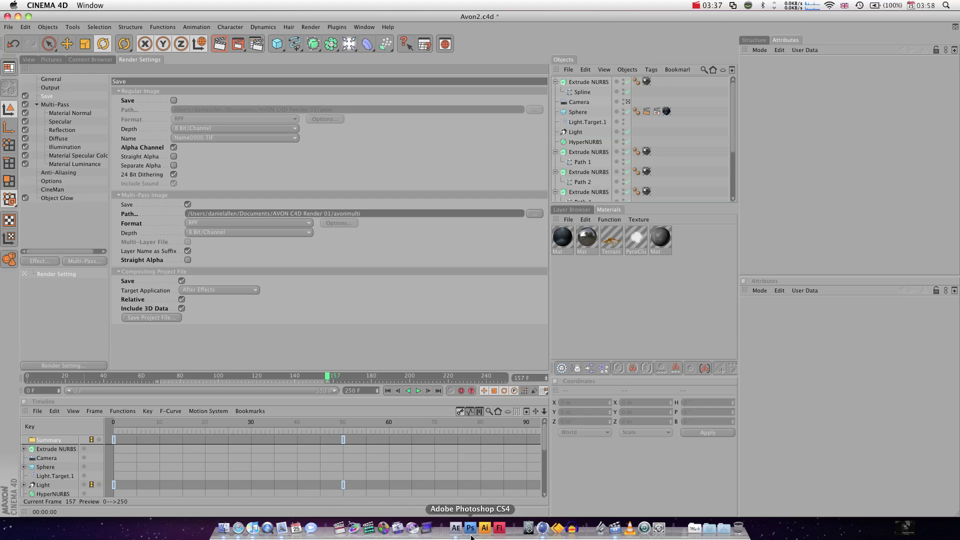
Step: Switch to After Effects and import Avon2.aec from the Documents folder into the empty project
{"action": "key", "text": "super+Tab"}
{"action": "key", "text": "super+Tab"}
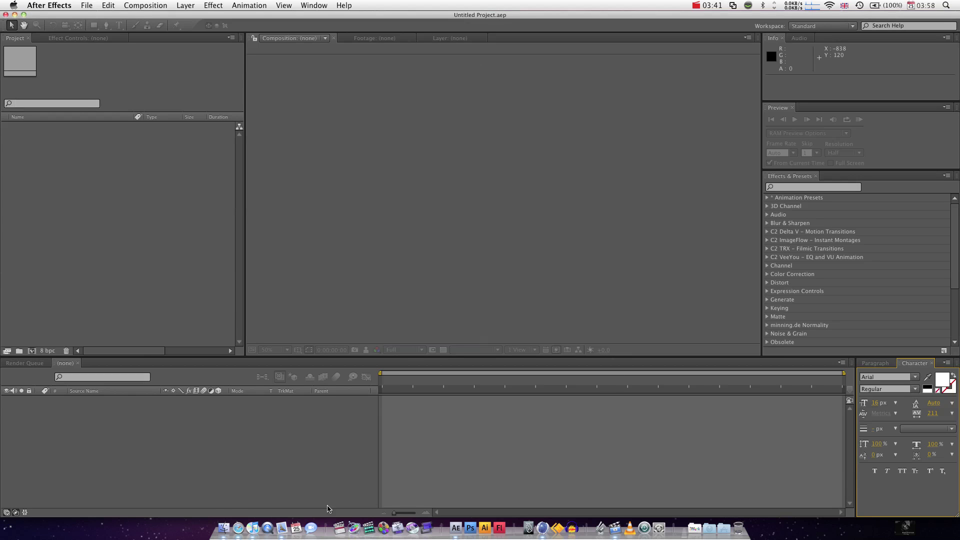
{"action": "left_click", "coordinate": [223, 528]}
{"action": "left_click_drag", "start_coordinate": [443, 242], "coordinate": [503, 139]}
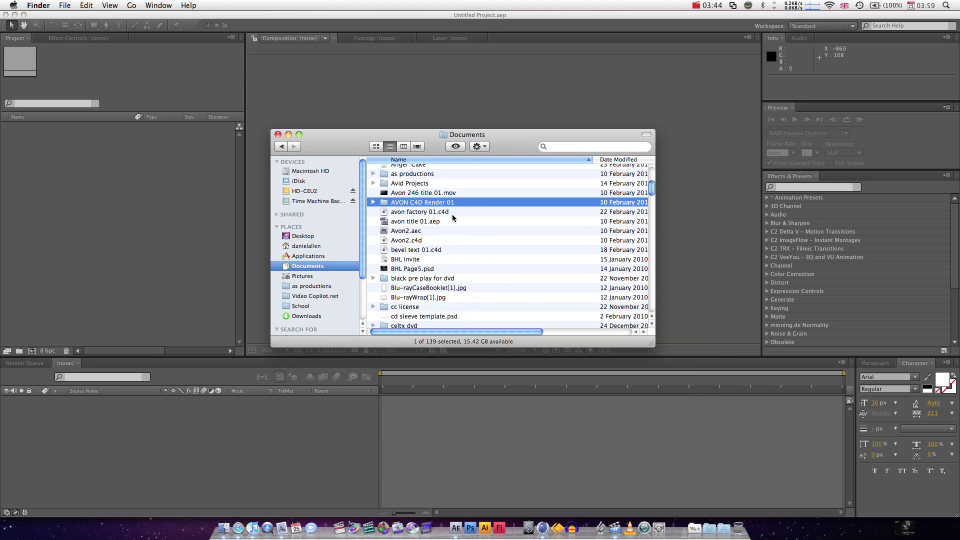
{"action": "left_click", "coordinate": [408, 233]}
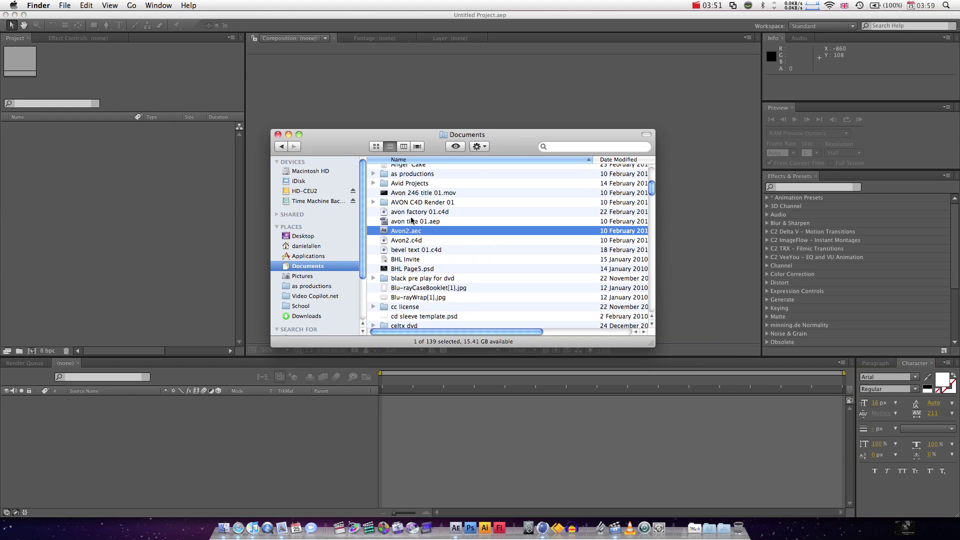
{"action": "left_click_drag", "start_coordinate": [403, 233], "coordinate": [93, 169]}
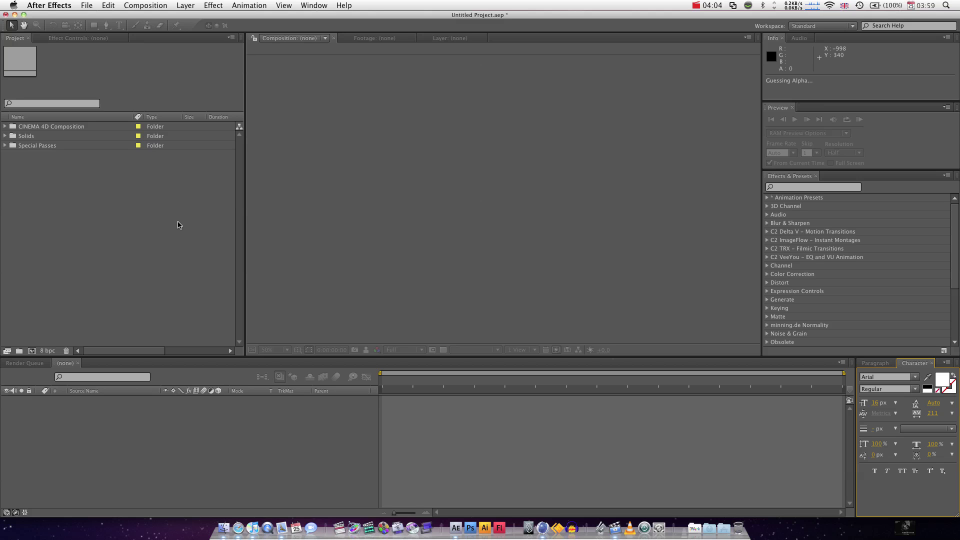
Step: Expand the imported CINEMA 4D Composition folder, open the composition inside it and deselect its layers
{"action": "left_click", "coordinate": [52, 127]}
{"action": "left_click", "coordinate": [4, 127]}
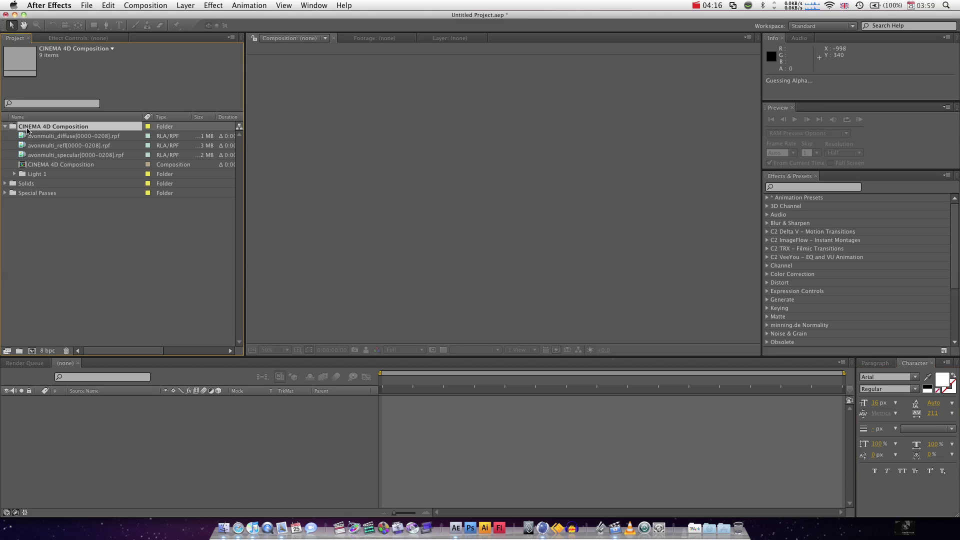
{"action": "double_click", "coordinate": [50, 166]}
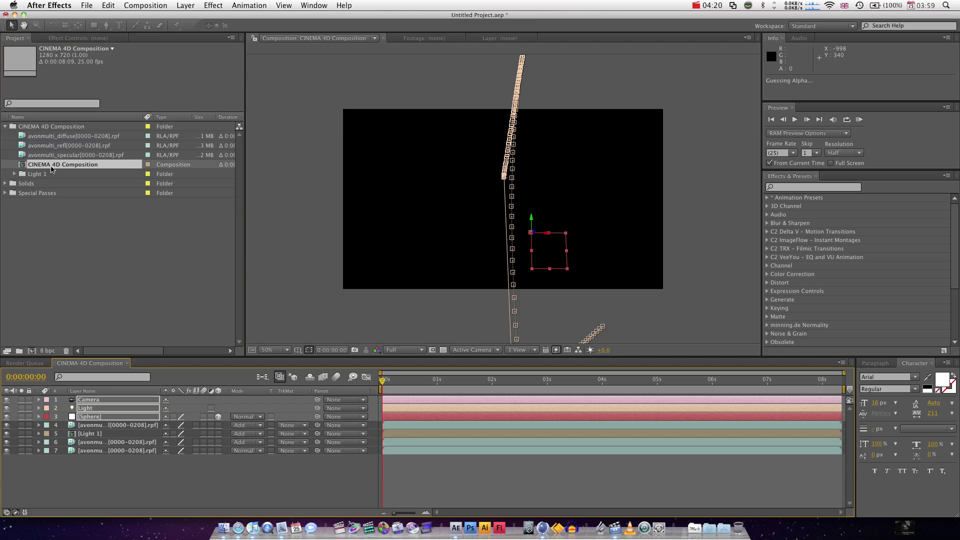
{"action": "left_click", "coordinate": [336, 317]}
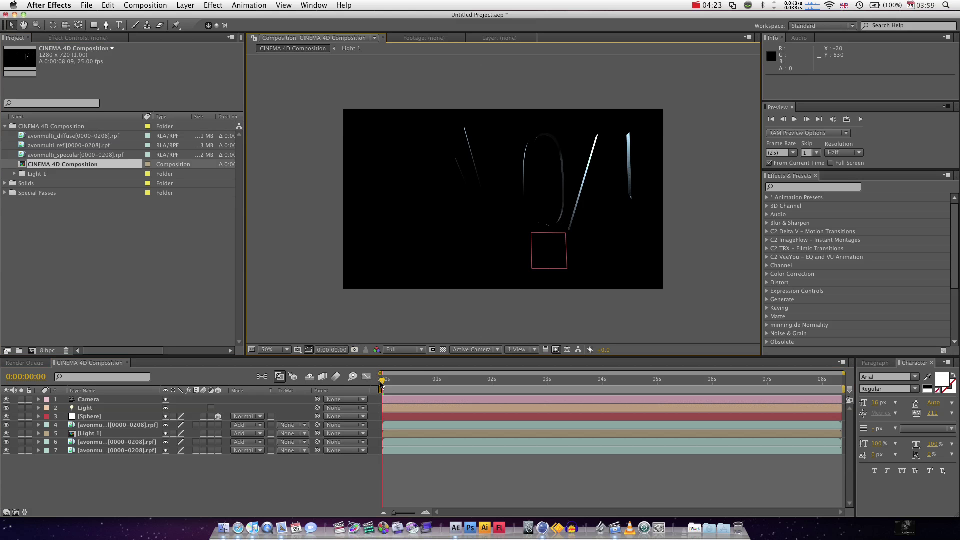
Step: Preview the AVON title animation at several points along the composition, ending at 0:00:05:12
{"action": "left_click_drag", "start_coordinate": [385, 385], "coordinate": [518, 376]}
{"action": "left_click", "coordinate": [550, 380]}
{"action": "left_click", "coordinate": [605, 381]}
{"action": "left_click", "coordinate": [684, 381]}
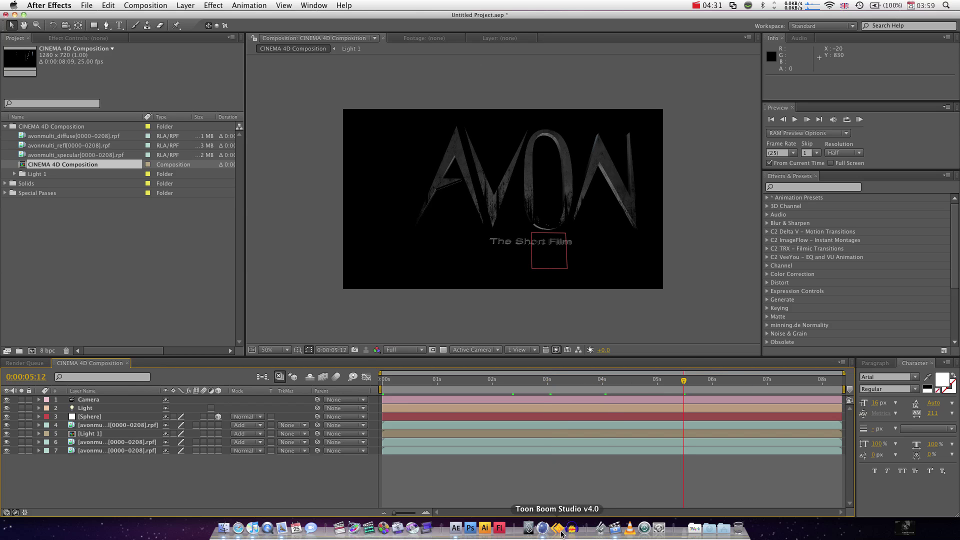
Step: Switch to CINEMA 4D and examine the AVON text and its spot light in the perspective view
{"action": "left_click", "coordinate": [543, 529]}
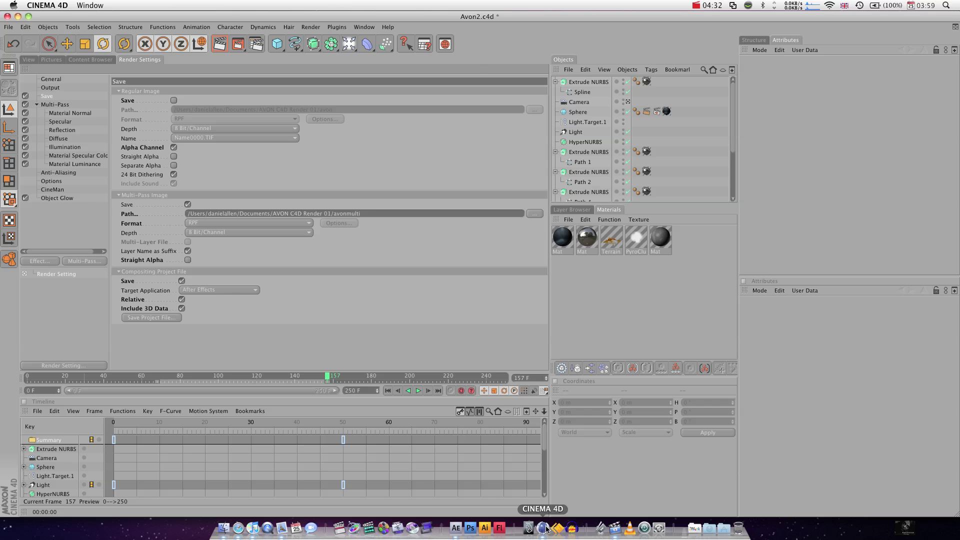
{"action": "left_click", "coordinate": [31, 60]}
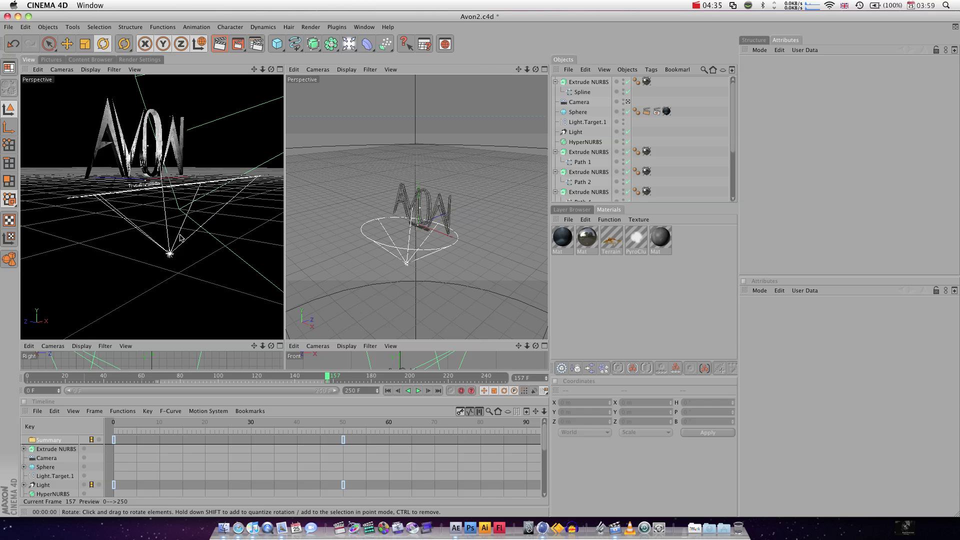
{"action": "left_click_drag", "start_coordinate": [150, 220], "coordinate": [230, 202], "text": "alt"}
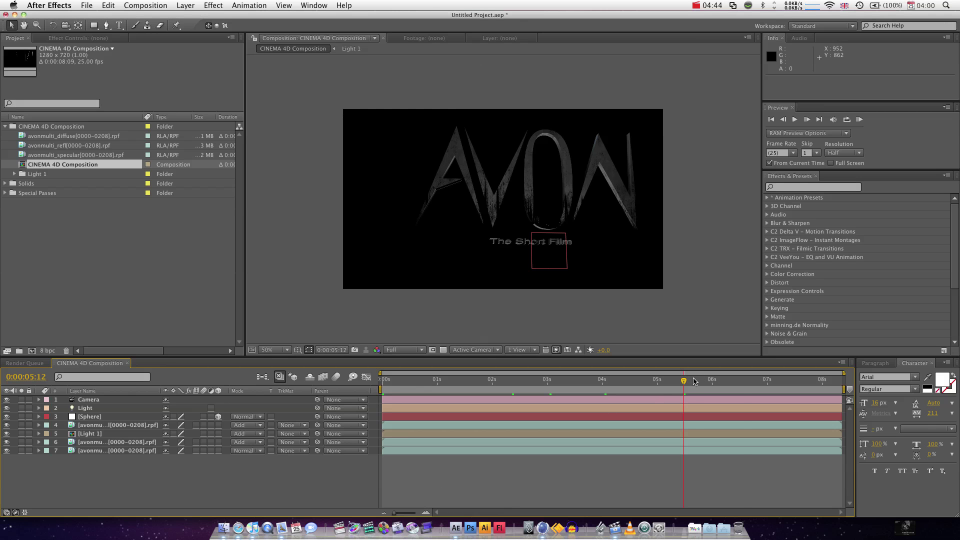
Step: Return to After Effects, move the current time to 0:00:07:04 and add a 1280 x 720 black solid named lens flare
{"action": "left_click_drag", "start_coordinate": [694, 382], "coordinate": [759, 389]}
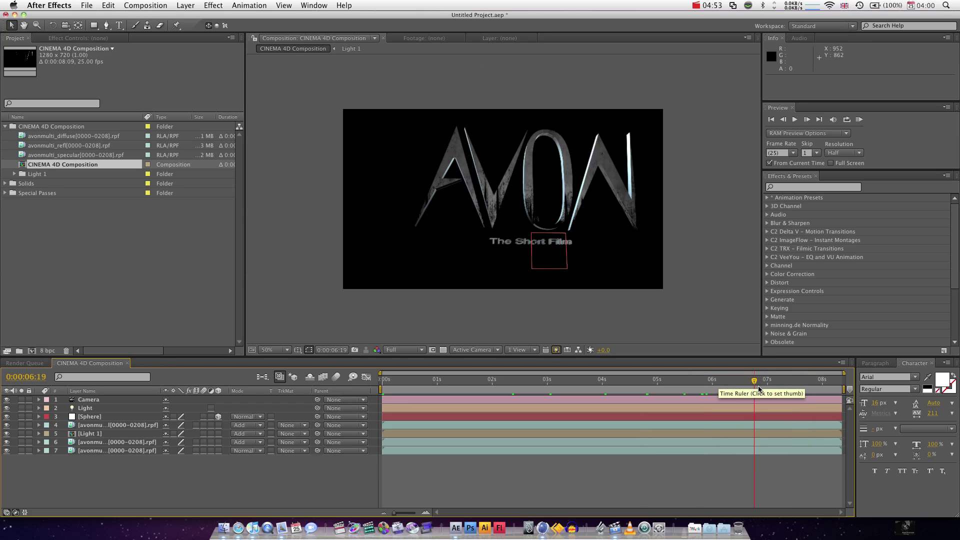
{"action": "left_click", "coordinate": [774, 386]}
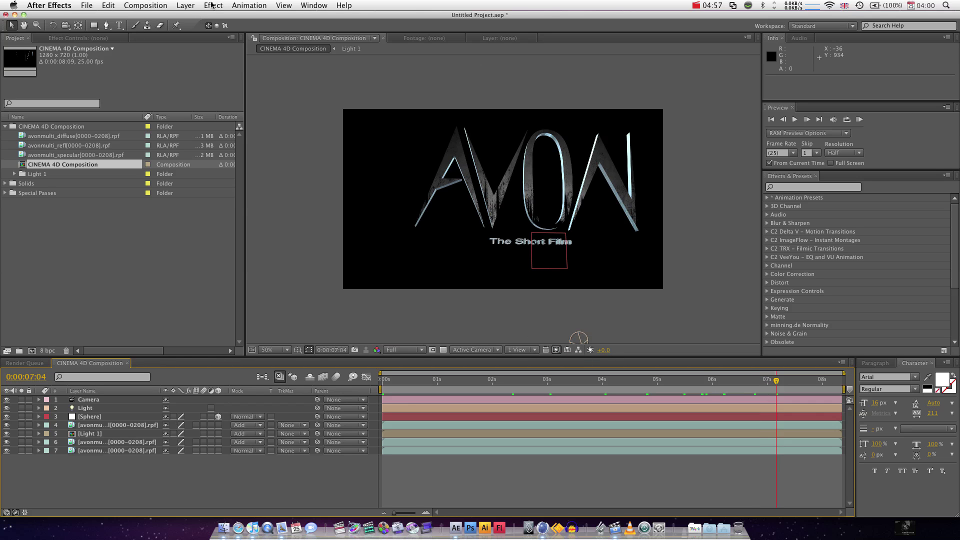
{"action": "right_click", "coordinate": [233, 503]}
{"action": "mouse_move", "coordinate": [250, 426]}
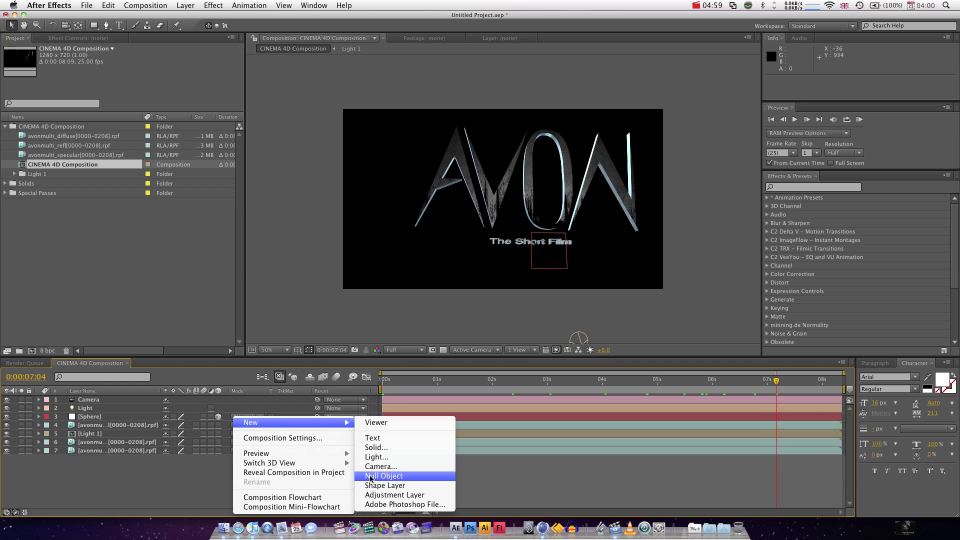
{"action": "left_click", "coordinate": [376, 447]}
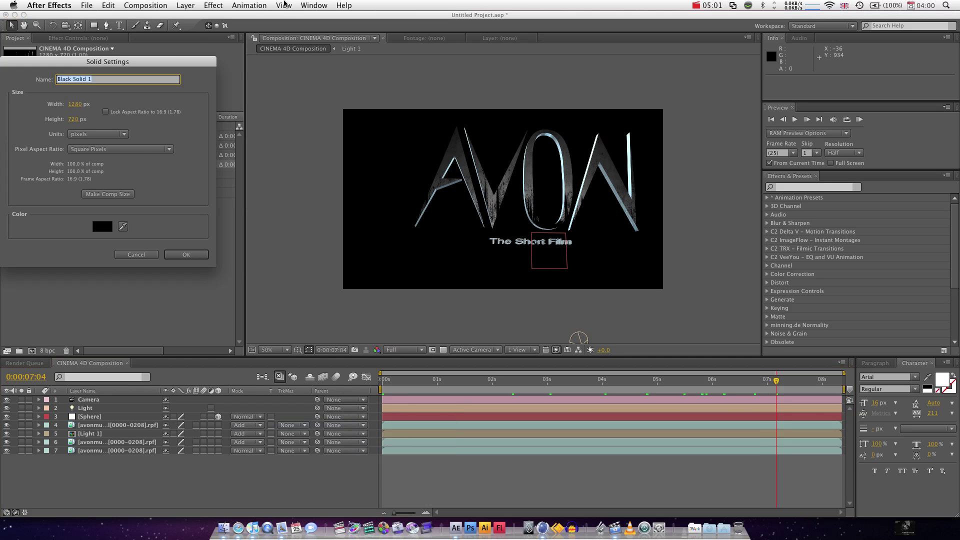
{"action": "key", "text": "BackSpace"}
{"action": "type", "text": "lens flare"}
{"action": "key", "text": "Return"}
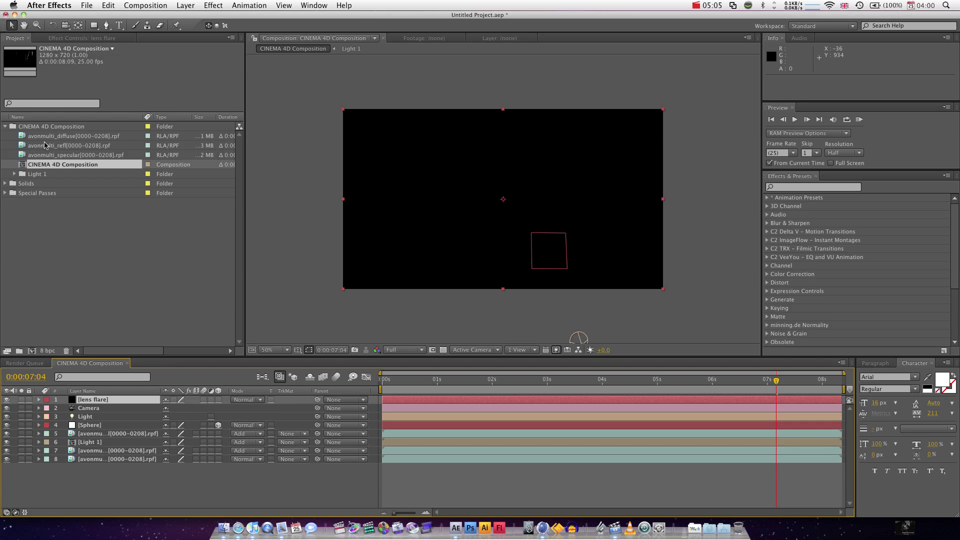
Step: Apply the Video Copilot Optical Flares effect to the lens flare solid and set its Render Mode to On Transparent
{"action": "left_click", "coordinate": [212, 4]}
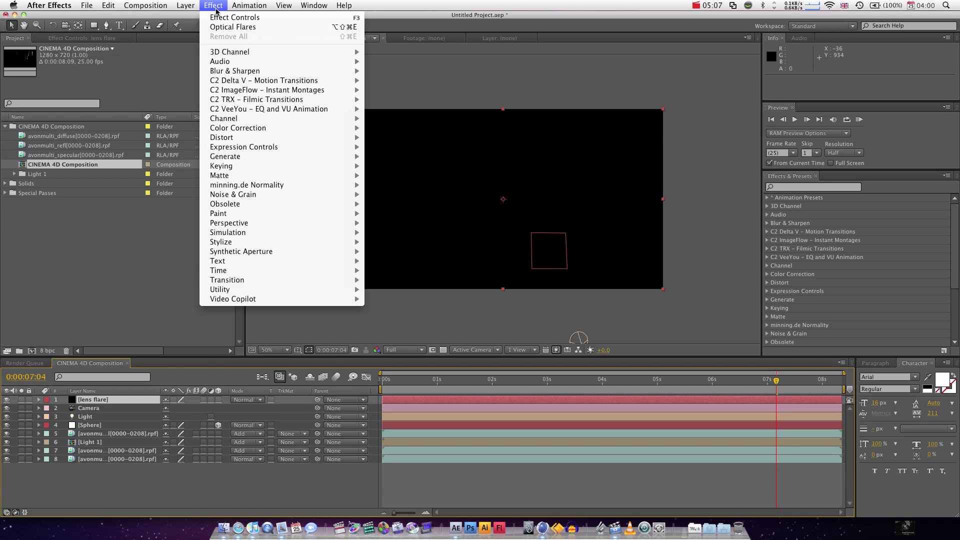
{"action": "mouse_move", "coordinate": [344, 300]}
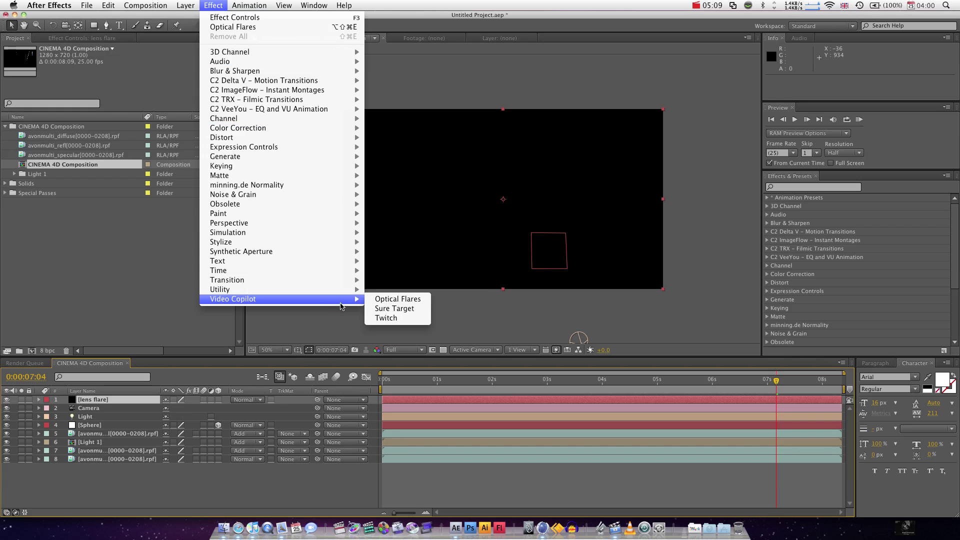
{"action": "left_click", "coordinate": [395, 300]}
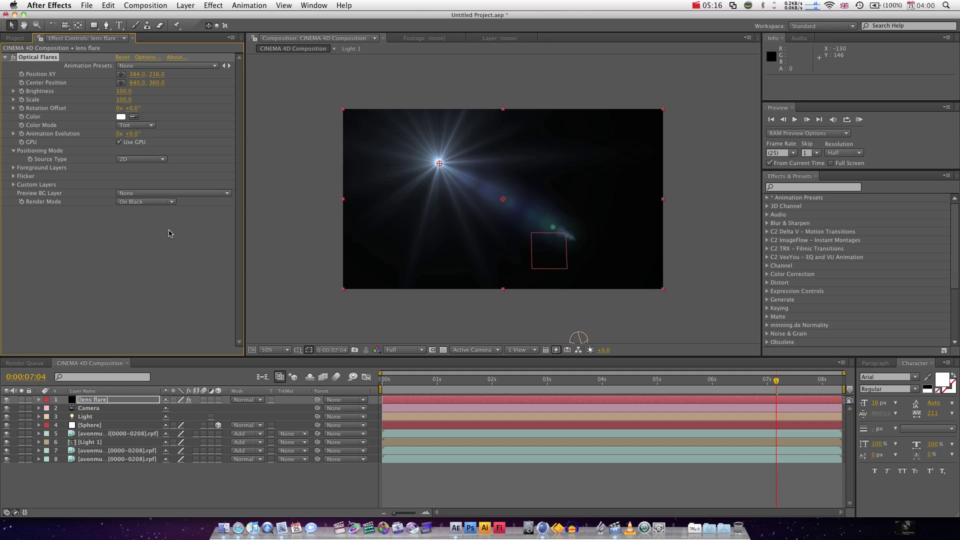
{"action": "left_click", "coordinate": [140, 203]}
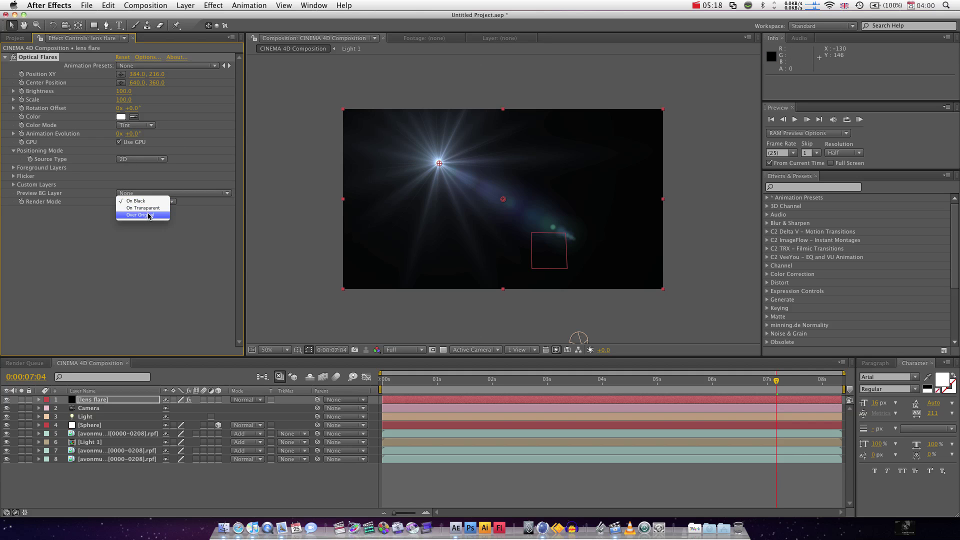
{"action": "left_click", "coordinate": [149, 208]}
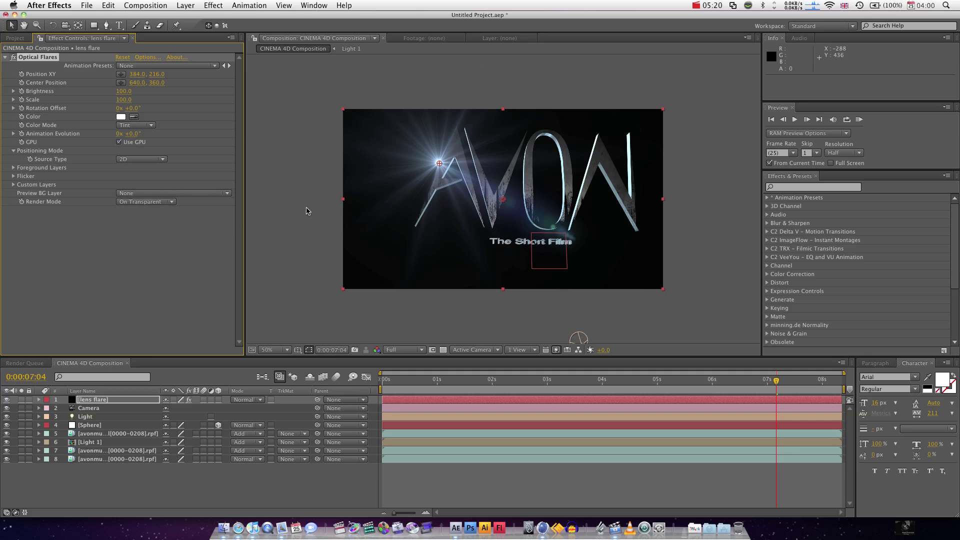
Step: Set the Optical Flares Source Type to Track Lights and reduce the flare's Brightness to 7
{"action": "left_click", "coordinate": [144, 162]}
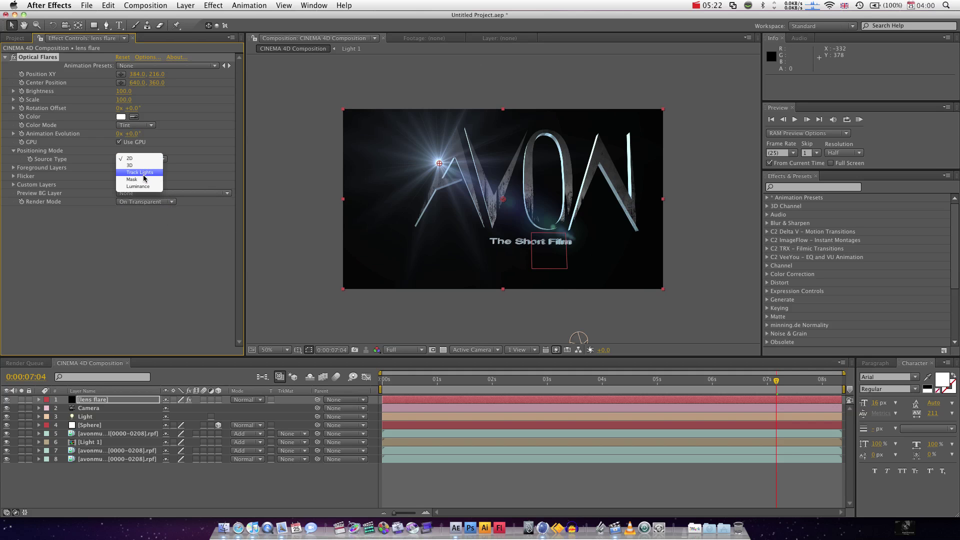
{"action": "left_click", "coordinate": [140, 172]}
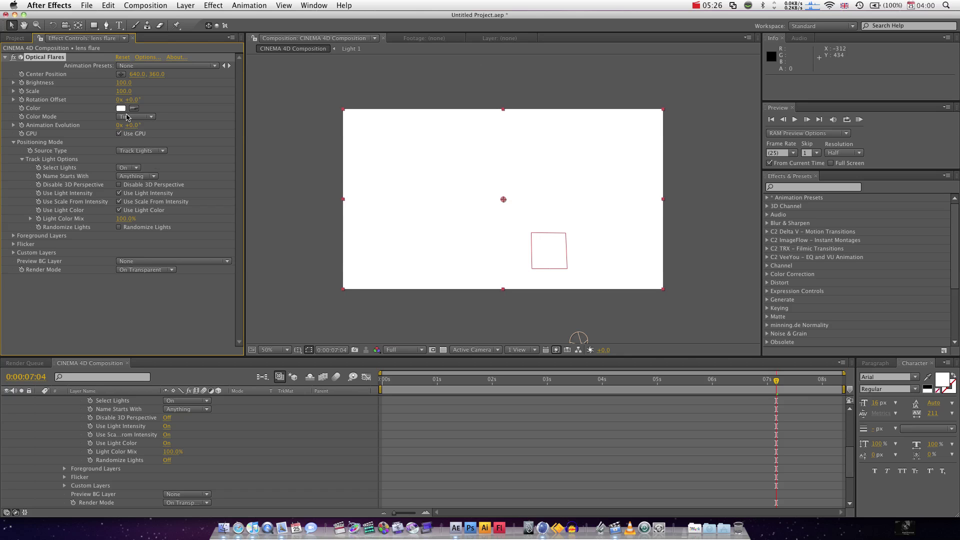
{"action": "left_click_drag", "start_coordinate": [120, 83], "coordinate": [107, 87]}
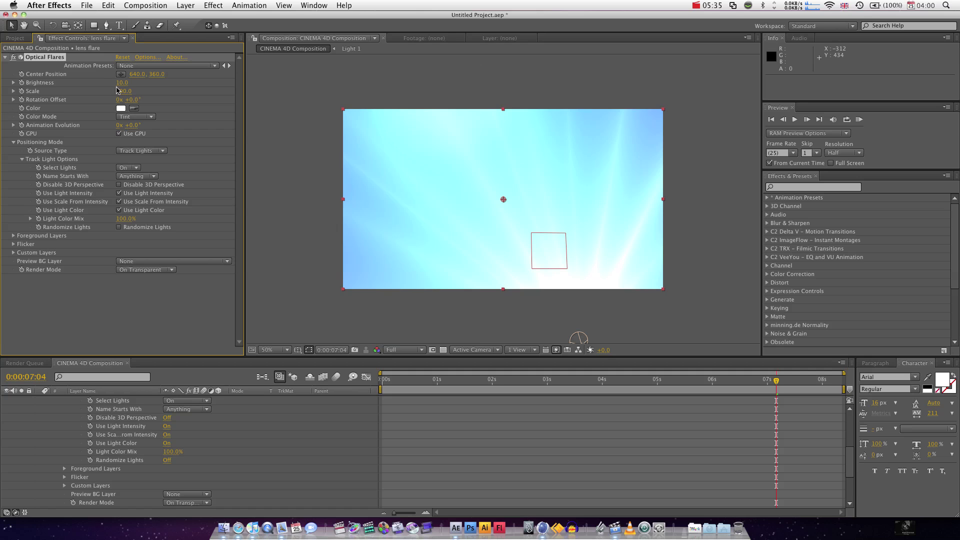
{"action": "left_click", "coordinate": [121, 83]}
{"action": "key", "text": "Return"}
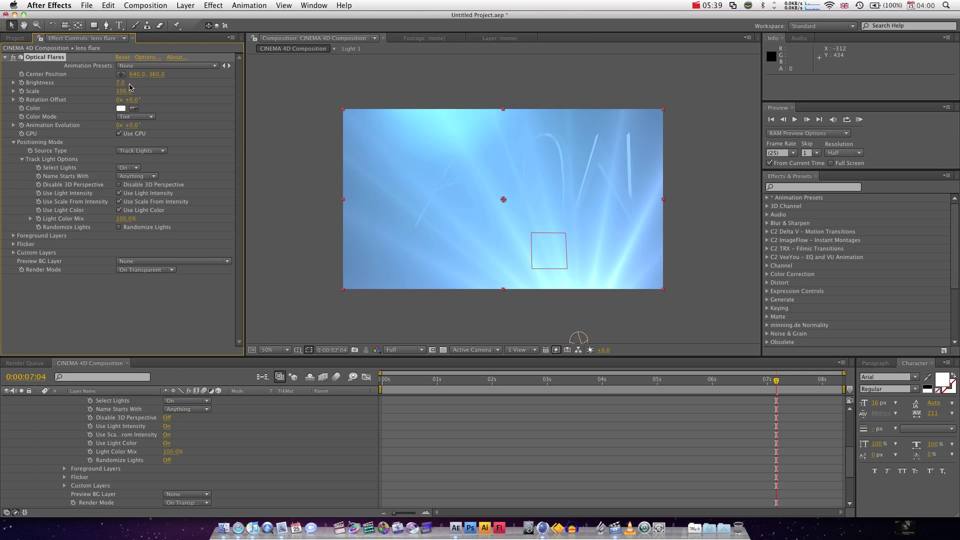
{"action": "left_click", "coordinate": [118, 84]}
{"action": "left_click", "coordinate": [210, 99]}
Step: Expand the Light layer's Light Options and lower its Intensity to weaken the flare
{"action": "scroll", "coordinate": [269, 493], "scroll_direction": "down", "scroll_amount": 5}
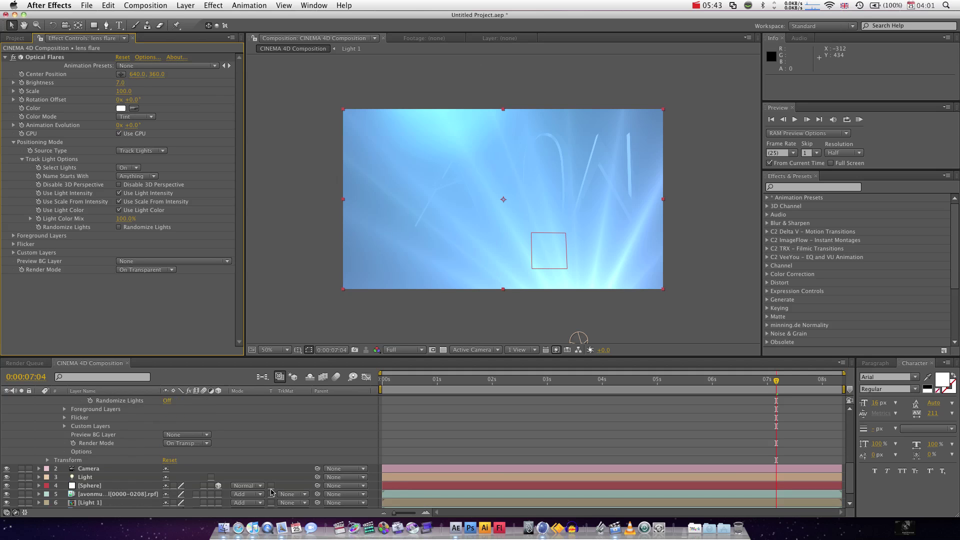
{"action": "left_click", "coordinate": [39, 462]}
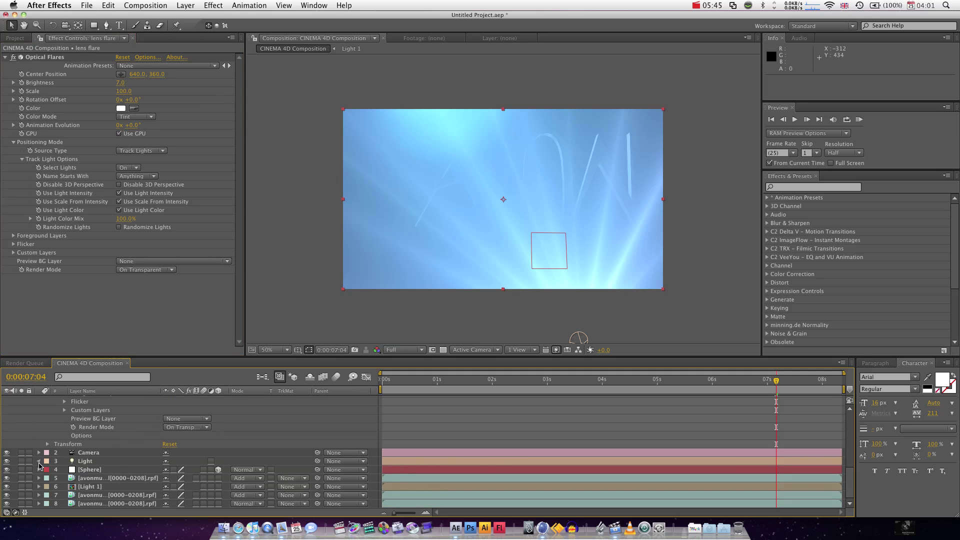
{"action": "left_click", "coordinate": [47, 479]}
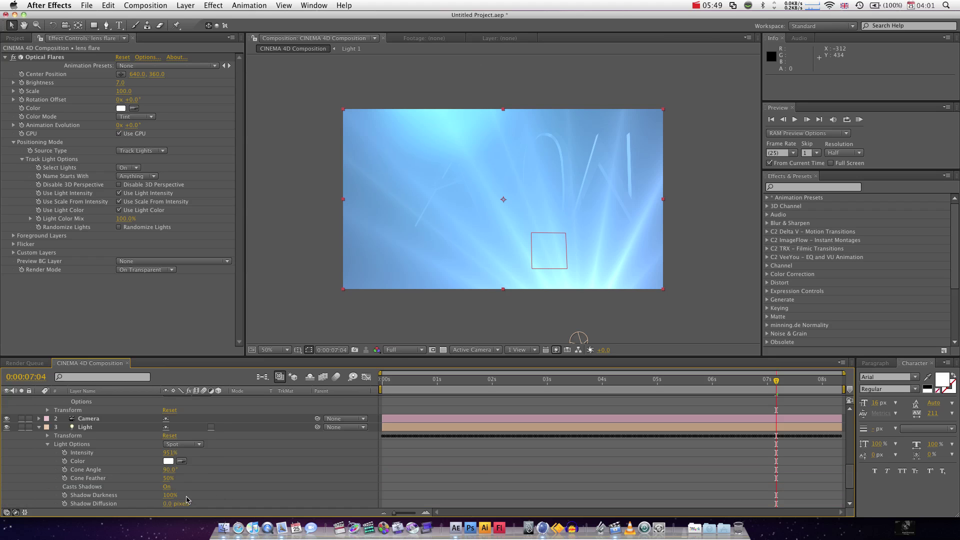
{"action": "left_click_drag", "start_coordinate": [167, 456], "coordinate": [146, 454]}
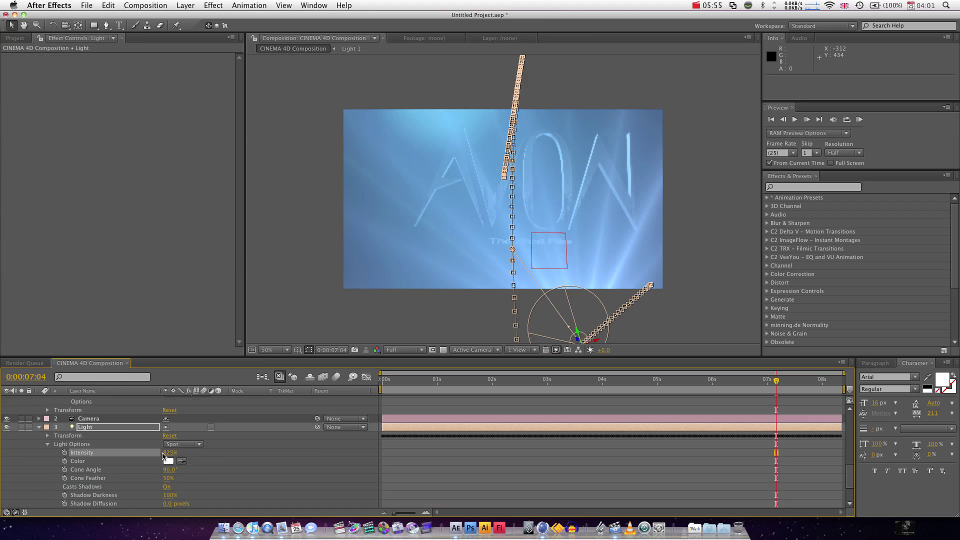
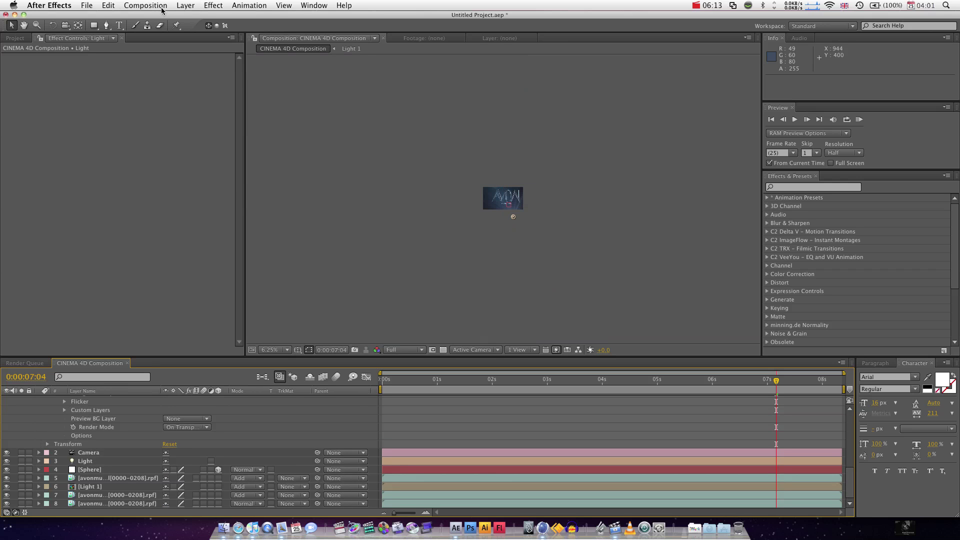
Step: Add a null object to the composition, rename it camera null and return to the composition view
{"action": "left_click", "coordinate": [185, 6]}
{"action": "mouse_move", "coordinate": [200, 17]}
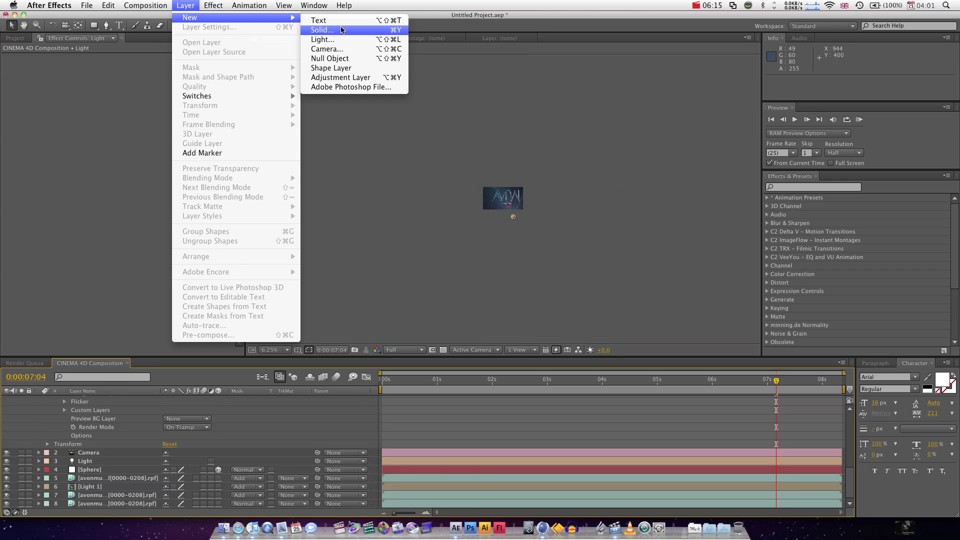
{"action": "left_click", "coordinate": [345, 58]}
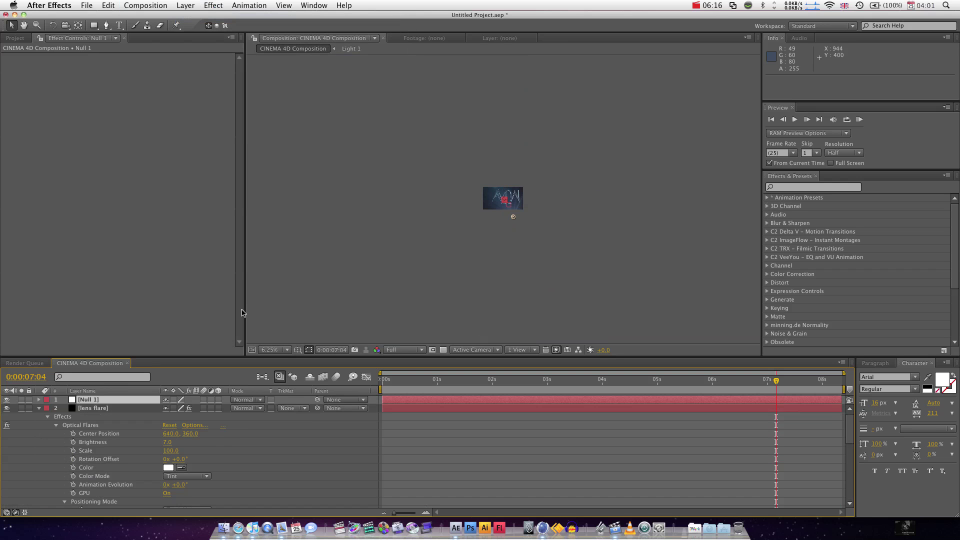
{"action": "double_click", "coordinate": [94, 403]}
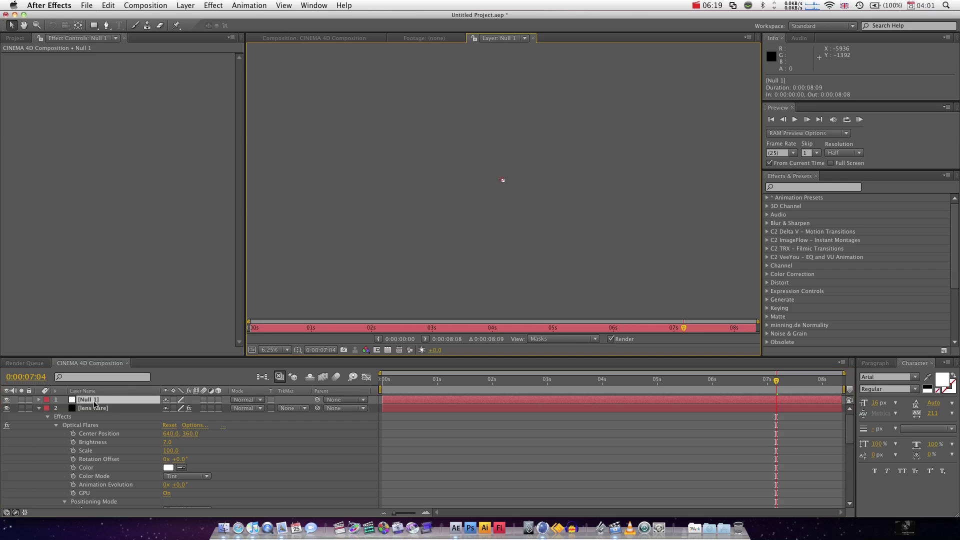
{"action": "key", "text": "Return"}
{"action": "type", "text": "camera null"}
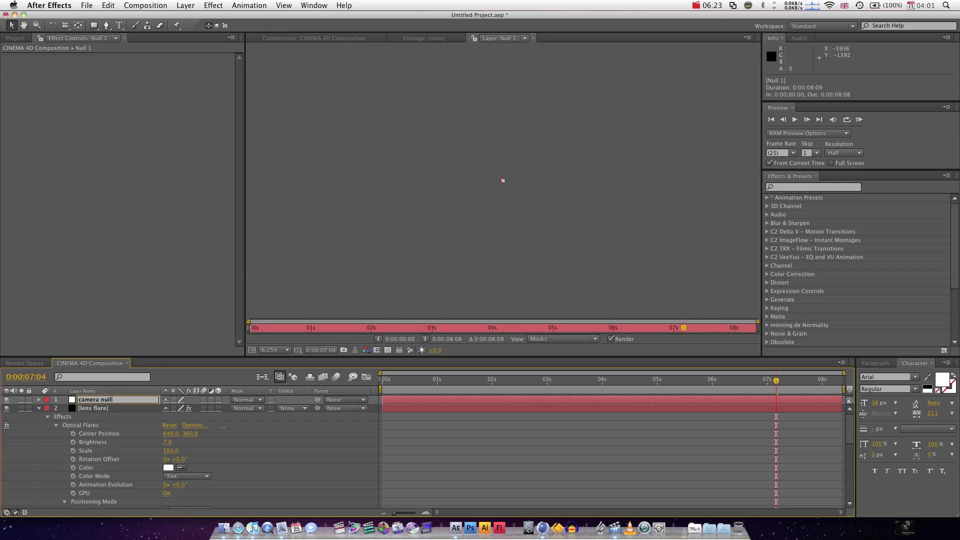
{"action": "key", "text": "Return"}
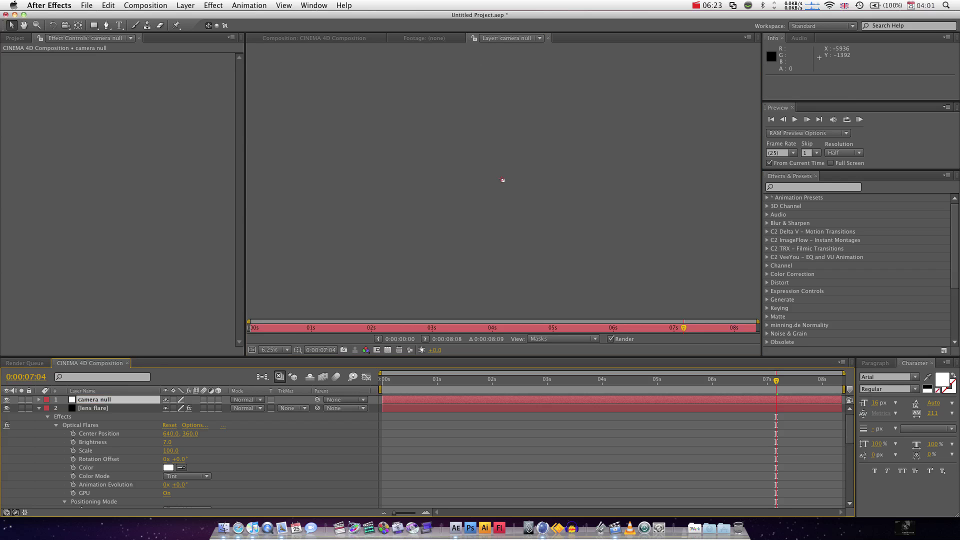
{"action": "left_click", "coordinate": [289, 38]}
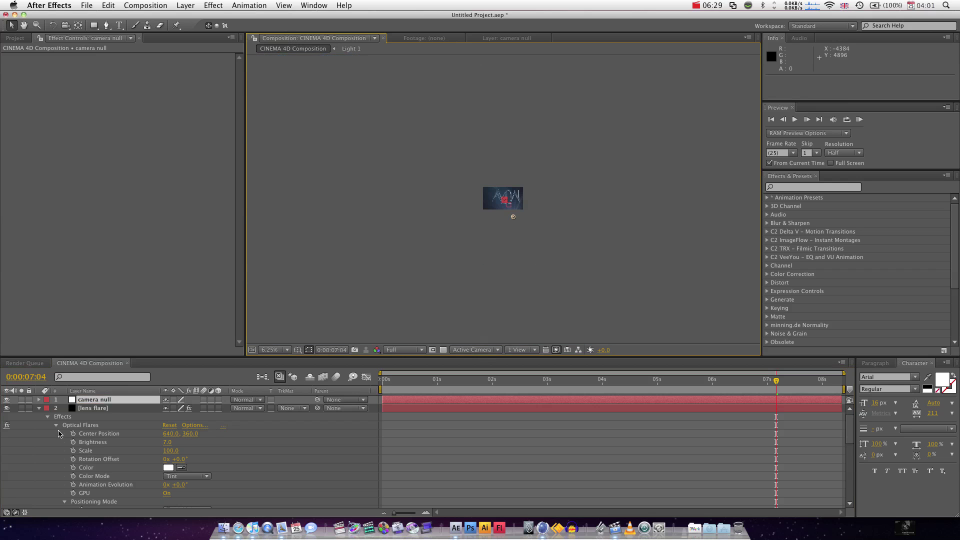
Step: Collapse the lens flare layer and reveal the Camera layer's keyframed properties, selecting its Position keyframes
{"action": "left_click", "coordinate": [39, 409]}
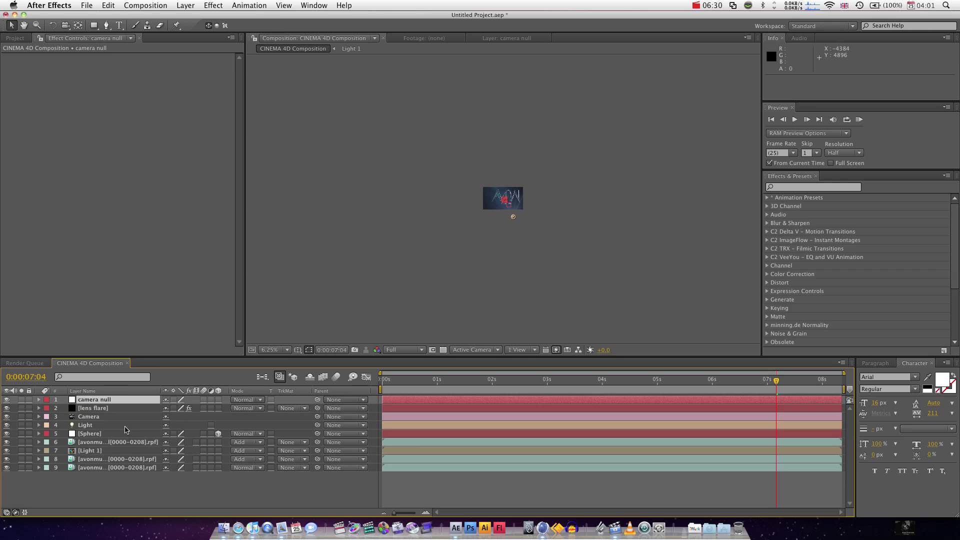
{"action": "left_click", "coordinate": [106, 418]}
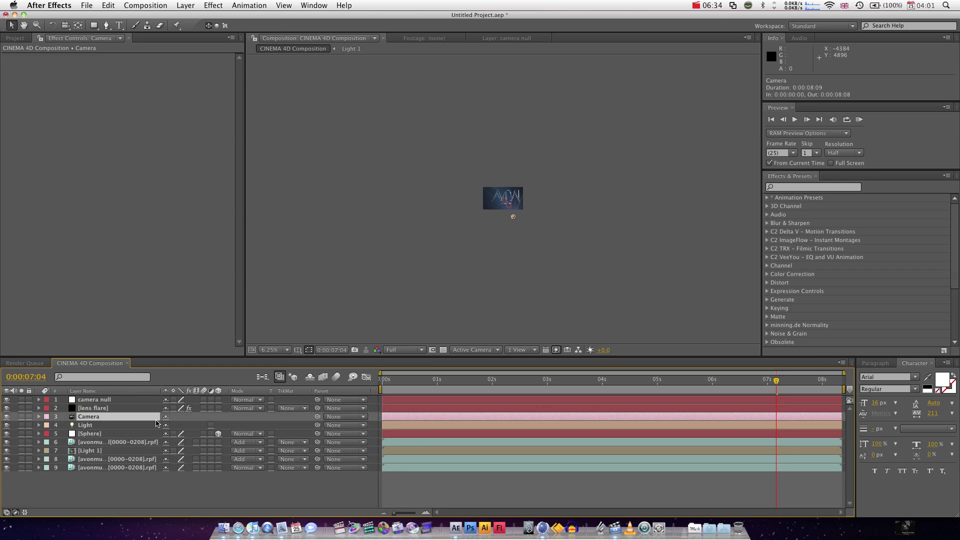
{"action": "key", "text": "p"}
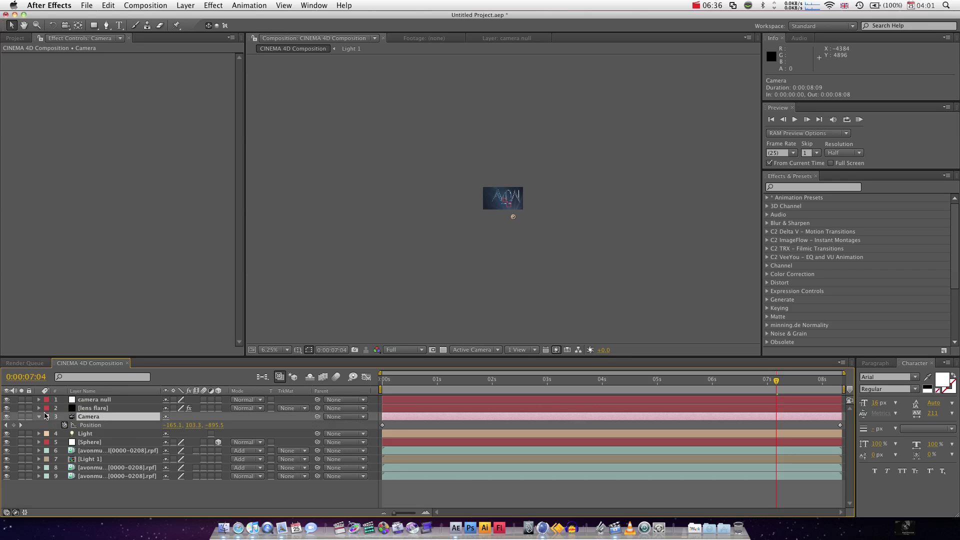
{"action": "key", "text": "u"}
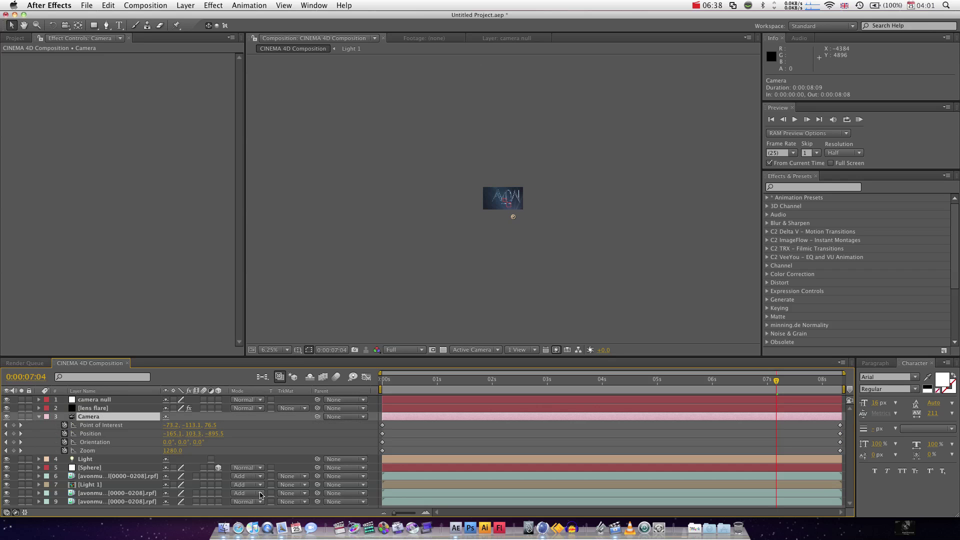
{"action": "left_click", "coordinate": [97, 434]}
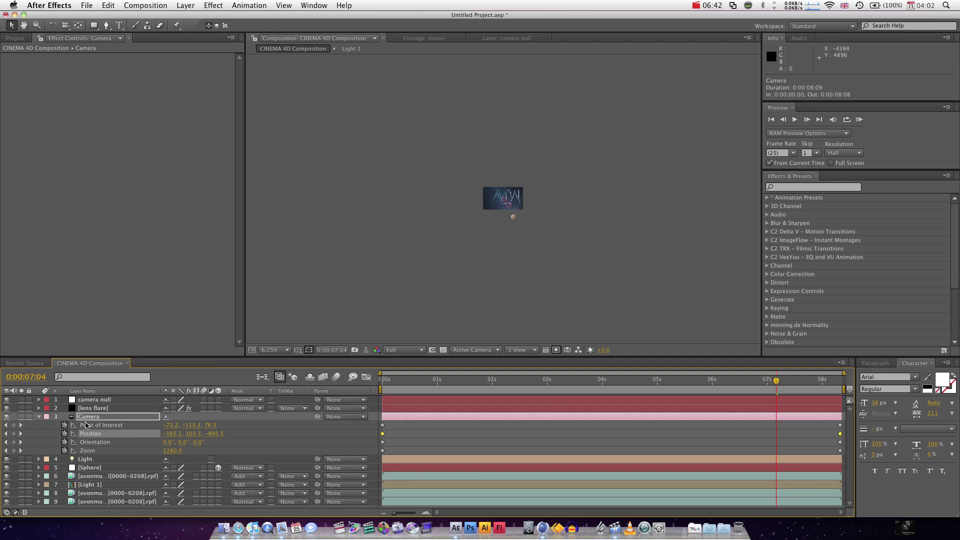
Step: Parent the Camera layer to the camera null layer
{"action": "left_click", "coordinate": [346, 418]}
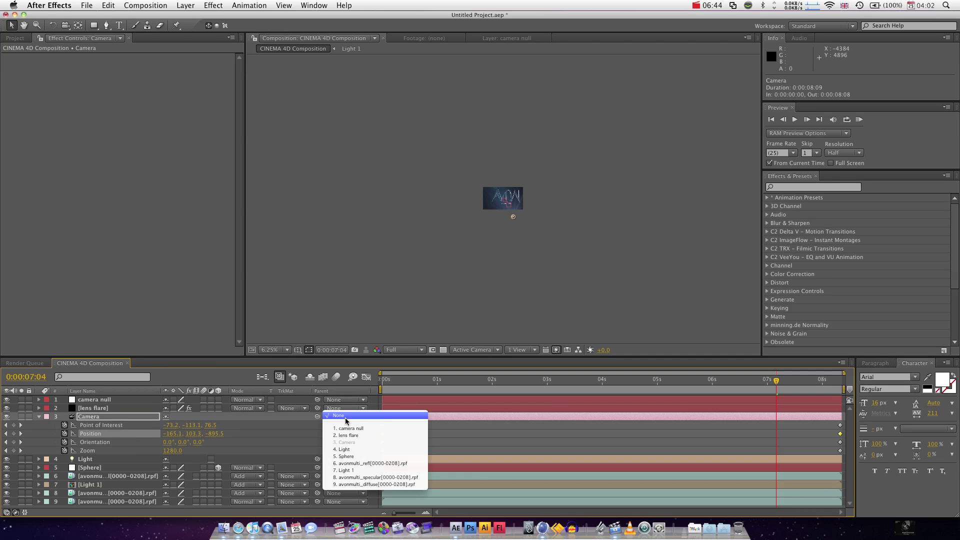
{"action": "left_click", "coordinate": [312, 421]}
{"action": "left_click_drag", "start_coordinate": [317, 417], "coordinate": [94, 400]}
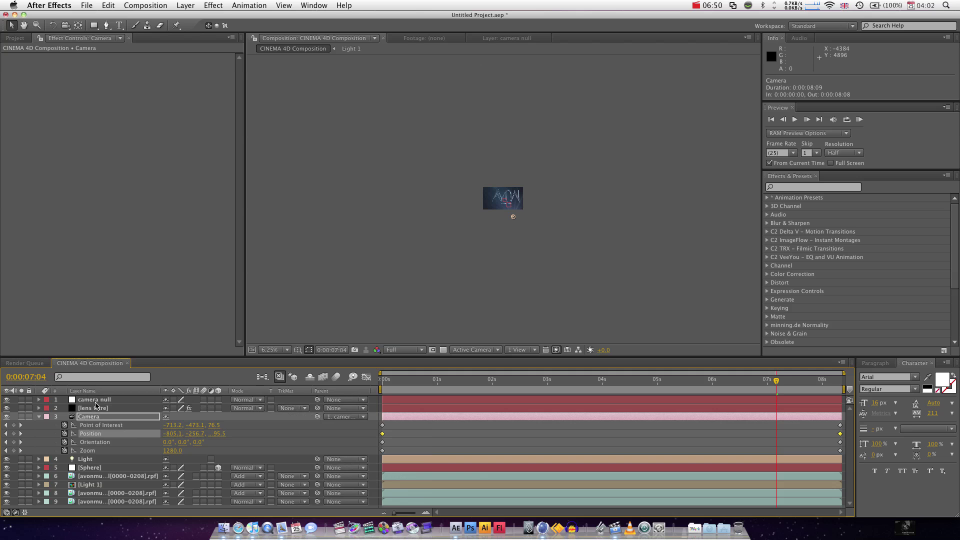
Step: Move the camera null slightly down and to the right in the composition, to about 666, 394
{"action": "left_click", "coordinate": [97, 401]}
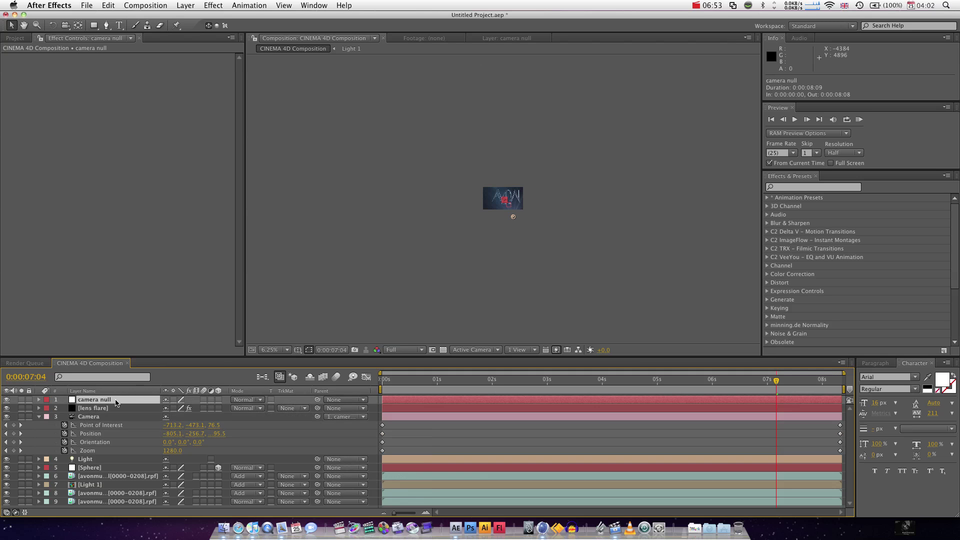
{"action": "scroll", "coordinate": [554, 207], "scroll_direction": "up", "scroll_amount": 1}
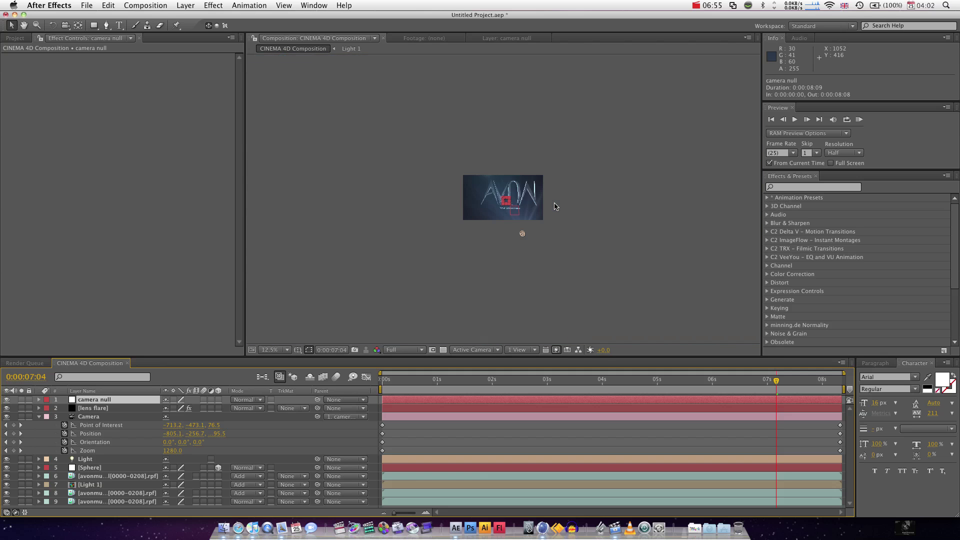
{"action": "scroll", "coordinate": [554, 207], "scroll_direction": "up", "scroll_amount": 6}
{"action": "scroll", "coordinate": [554, 207], "scroll_direction": "down", "scroll_amount": 10}
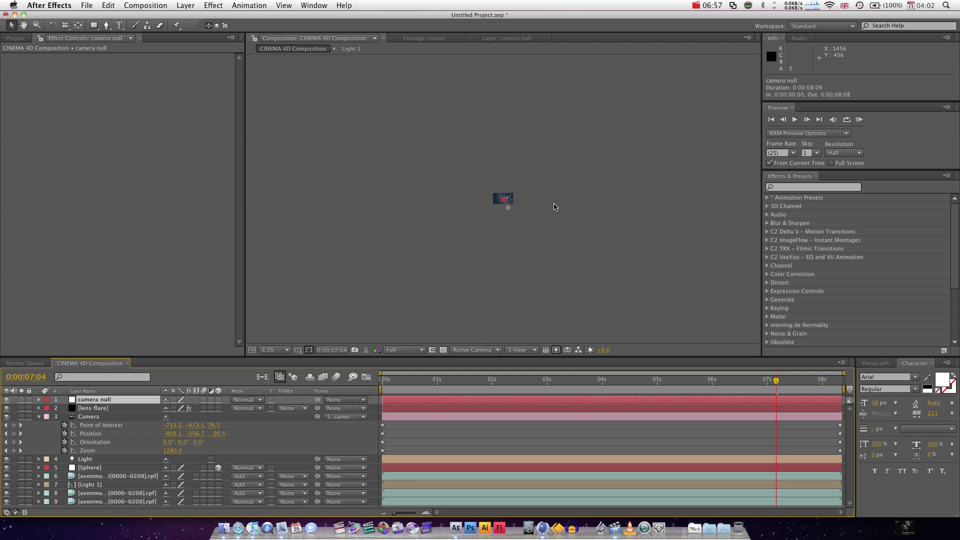
{"action": "key", "text": "equal"}
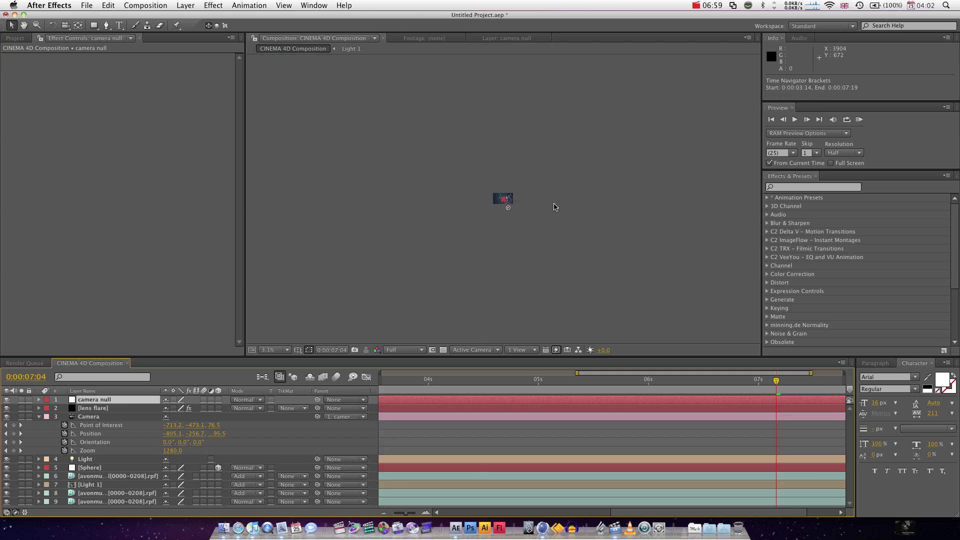
{"action": "scroll", "coordinate": [554, 207], "scroll_direction": "up", "scroll_amount": 7}
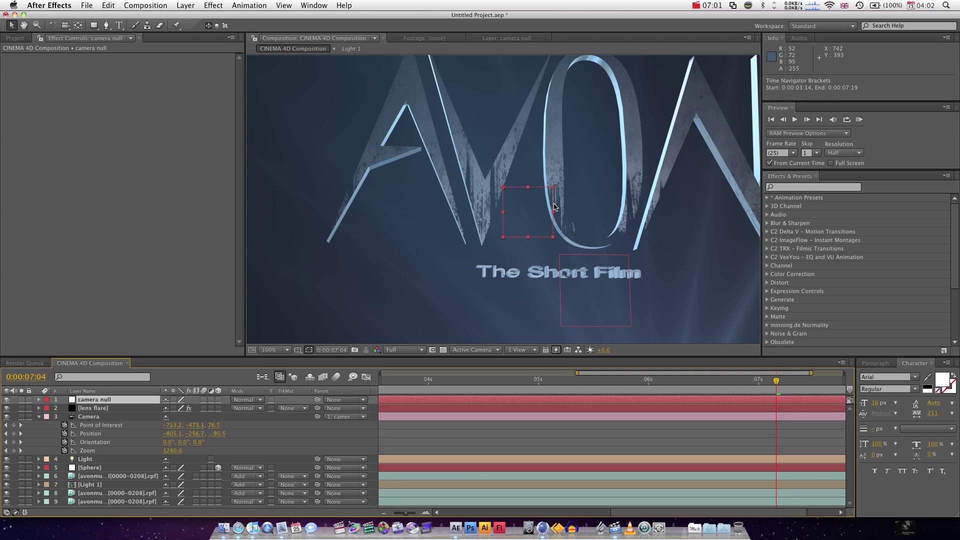
{"action": "scroll", "coordinate": [555, 207], "scroll_direction": "down", "scroll_amount": 2}
{"action": "scroll", "coordinate": [542, 210], "scroll_direction": "up", "scroll_amount": 1}
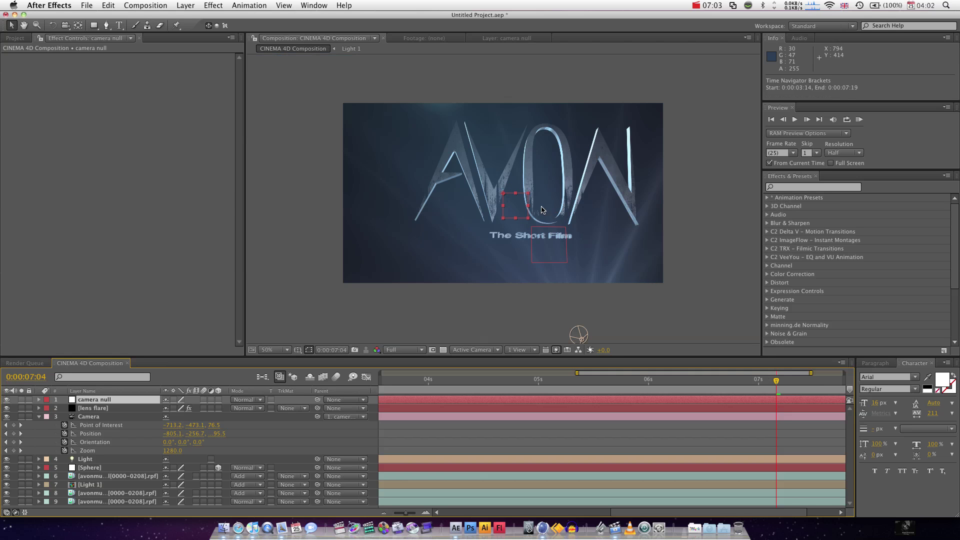
{"action": "mouse_move", "coordinate": [510, 215]}
{"action": "left_mouse_down"}
{"action": "mouse_move", "coordinate": [499, 218]}
{"action": "mouse_move", "coordinate": [518, 223]}
{"action": "left_mouse_up"}
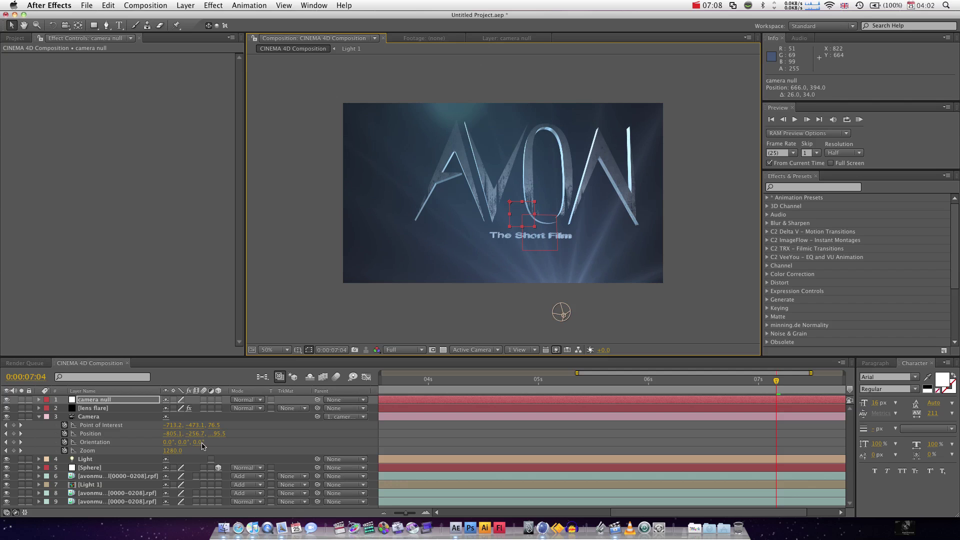
Step: Select the reflection, specular and diffuse pass layers plus Light 1 and move them together so the reflection pass sits at about 536, 420
{"action": "left_click", "coordinate": [98, 477]}
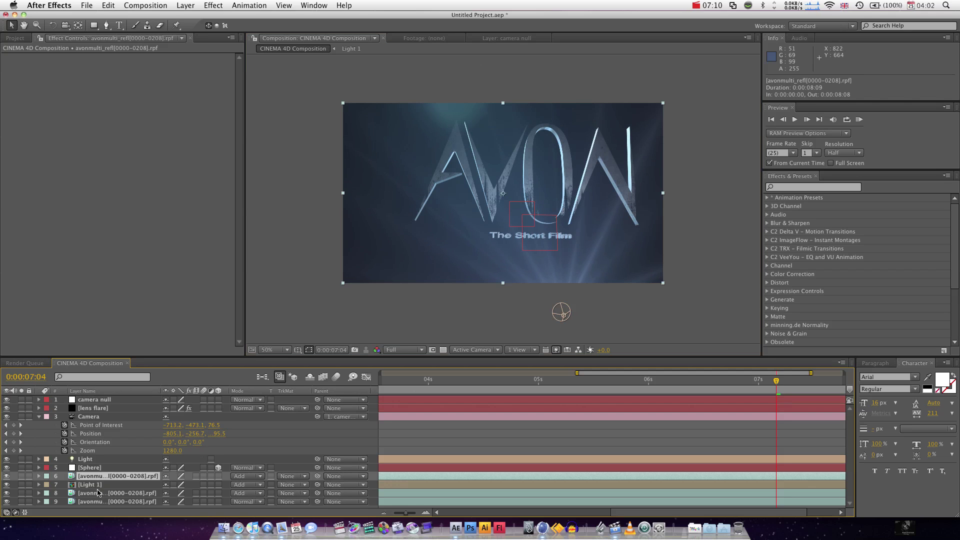
{"action": "left_click", "coordinate": [98, 493], "text": "super"}
{"action": "left_click", "coordinate": [98, 503], "text": "super"}
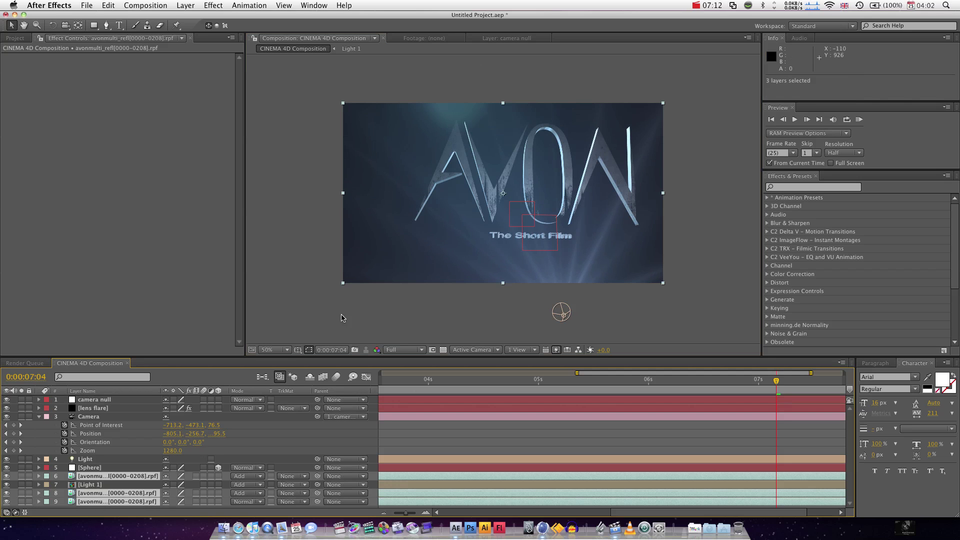
{"action": "left_click_drag", "start_coordinate": [527, 195], "coordinate": [508, 232]}
{"action": "key", "text": "super+z"}
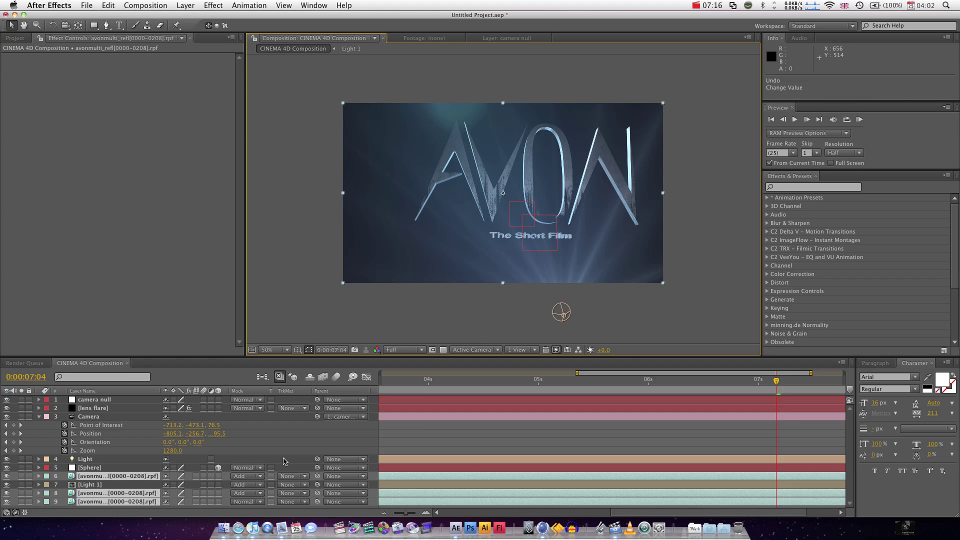
{"action": "left_click", "coordinate": [84, 487], "text": "super"}
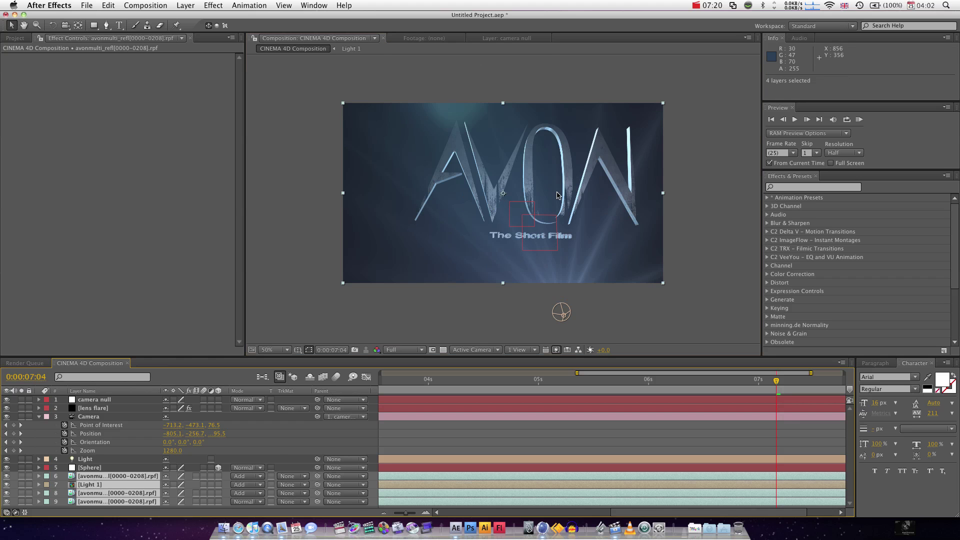
{"action": "left_click_drag", "start_coordinate": [558, 195], "coordinate": [532, 210]}
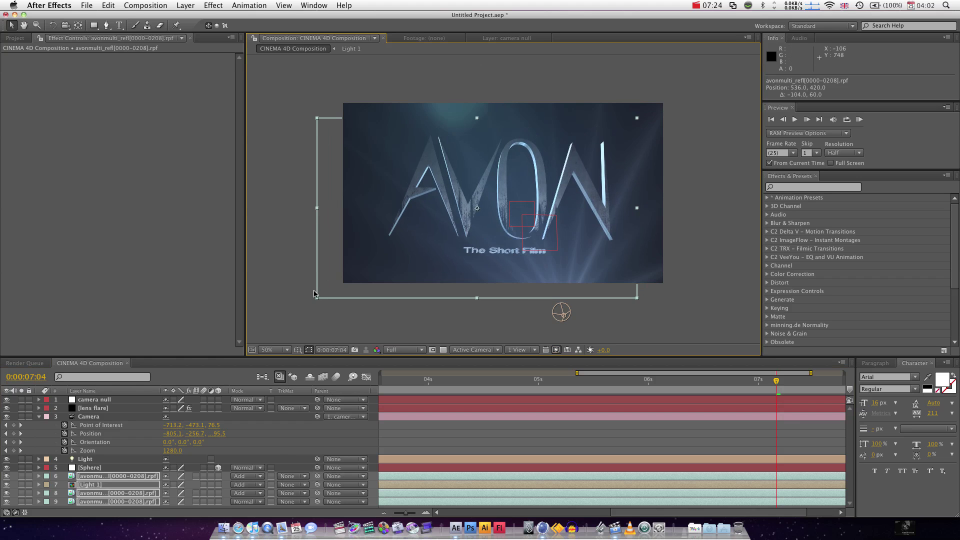
{"action": "left_click", "coordinate": [312, 316]}
Step: Scrub through the full composition timeline to examine how the AVON title's lighting changes, ending at 0:00:01:10
{"action": "left_click_drag", "start_coordinate": [392, 388], "coordinate": [495, 391]}
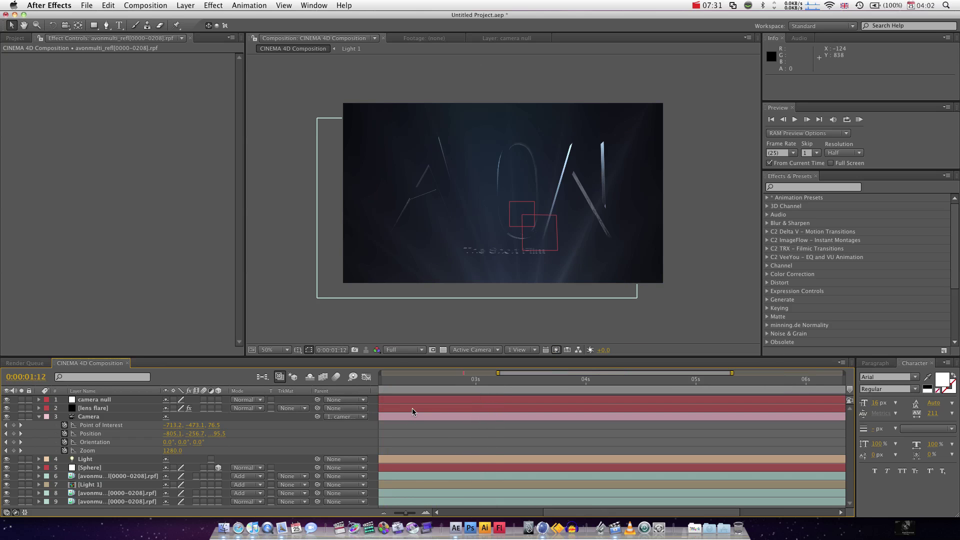
{"action": "key", "text": "comma"}
{"action": "key", "text": "comma"}
{"action": "key", "text": "comma"}
{"action": "key", "text": "comma"}
{"action": "key", "text": "period"}
{"action": "key", "text": "period"}
{"action": "key", "text": "period"}
{"action": "key", "text": "period"}
{"action": "left_click_drag", "start_coordinate": [405, 513], "coordinate": [392, 514]}
{"action": "left_click_drag", "start_coordinate": [396, 377], "coordinate": [634, 376]}
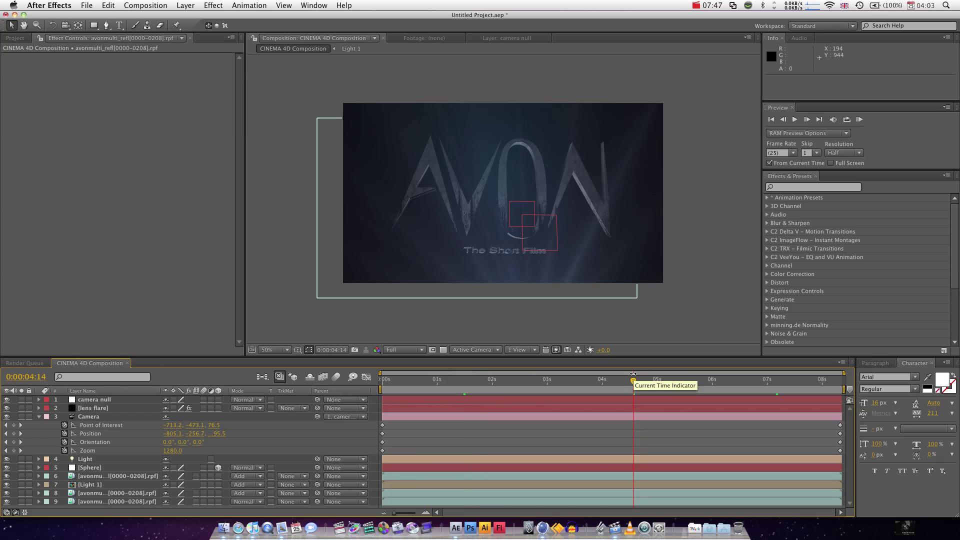
{"action": "left_click_drag", "start_coordinate": [634, 381], "coordinate": [460, 382]}
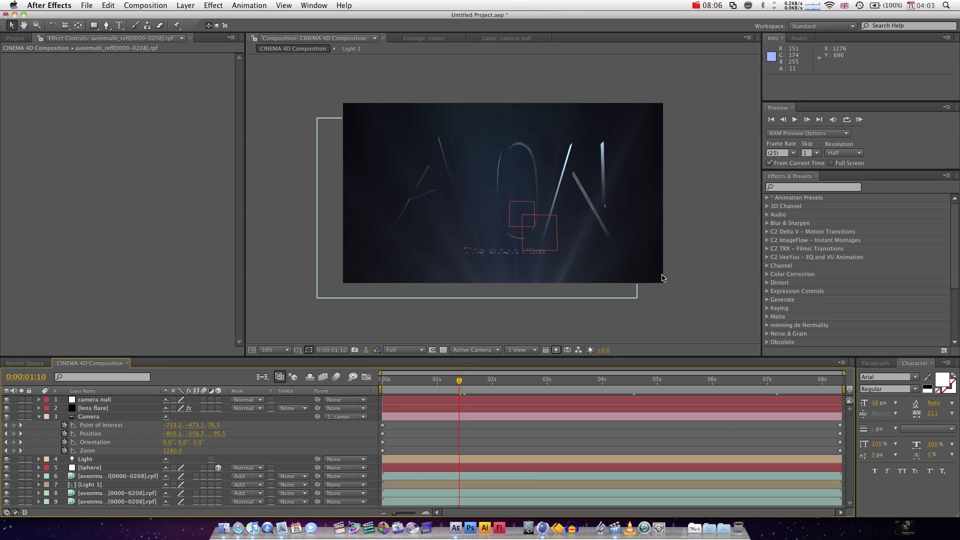
Step: Switch to Cinema 4D, orbit the Avon2.c4d scene to inspect the light below the title, and return to After Effects
{"action": "left_click", "coordinate": [542, 528]}
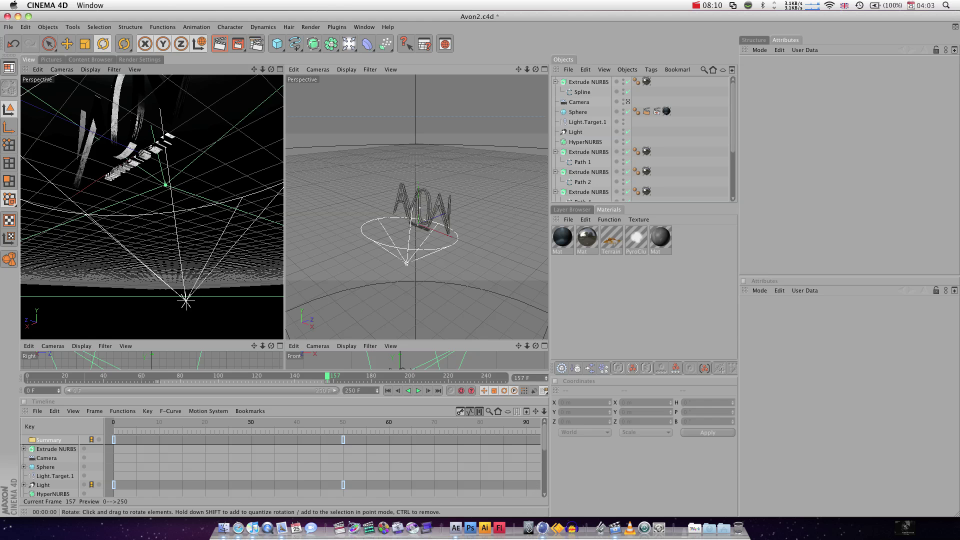
{"action": "left_click_drag", "start_coordinate": [415, 210], "coordinate": [450, 215], "text": "alt"}
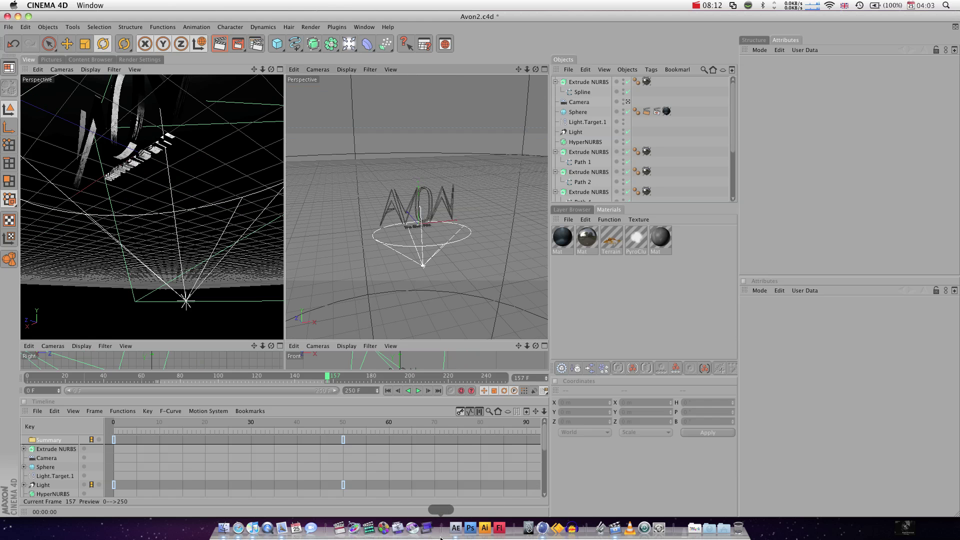
{"action": "left_click", "coordinate": [456, 528]}
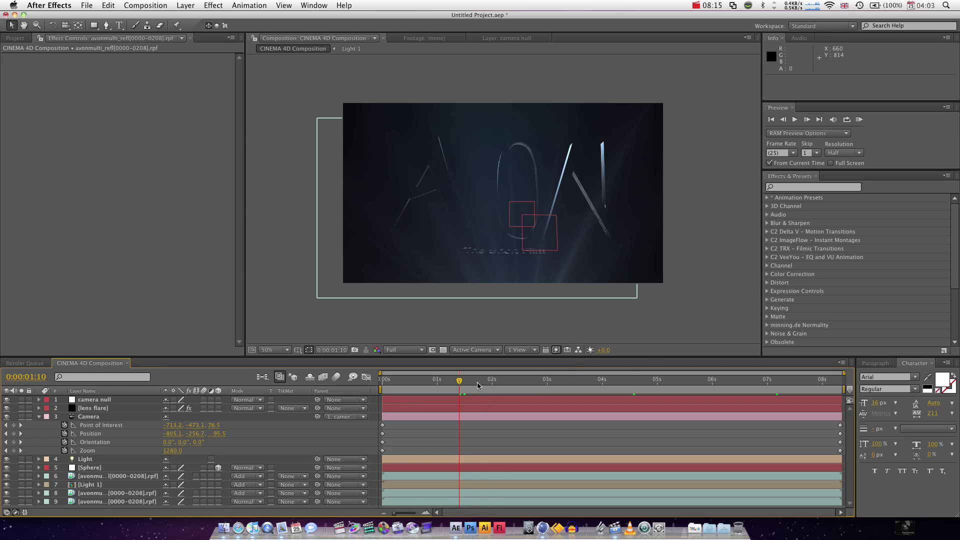
Step: Set the current time to 0:00:04:19 and inspect the project's Solids and Special Passes folders
{"action": "left_click_drag", "start_coordinate": [477, 382], "coordinate": [644, 375]}
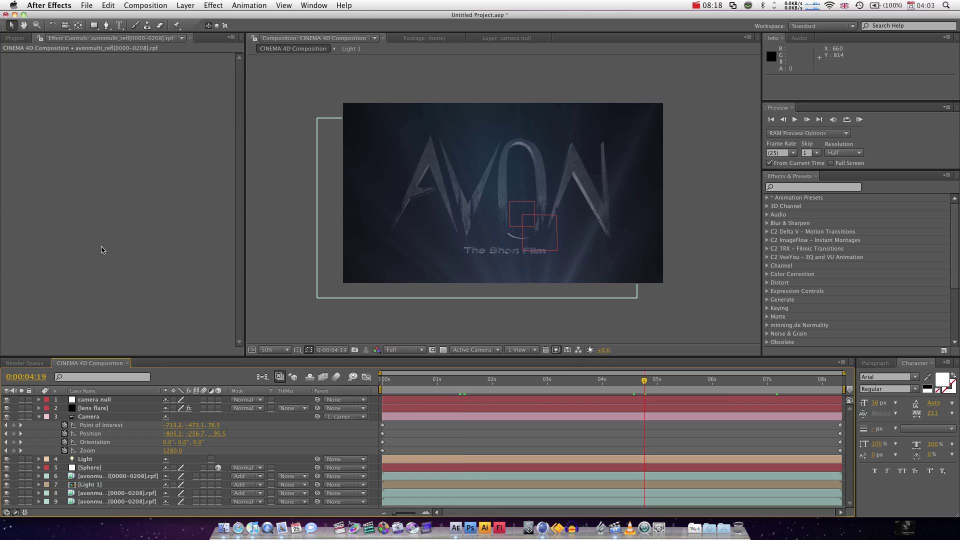
{"action": "left_click", "coordinate": [25, 39]}
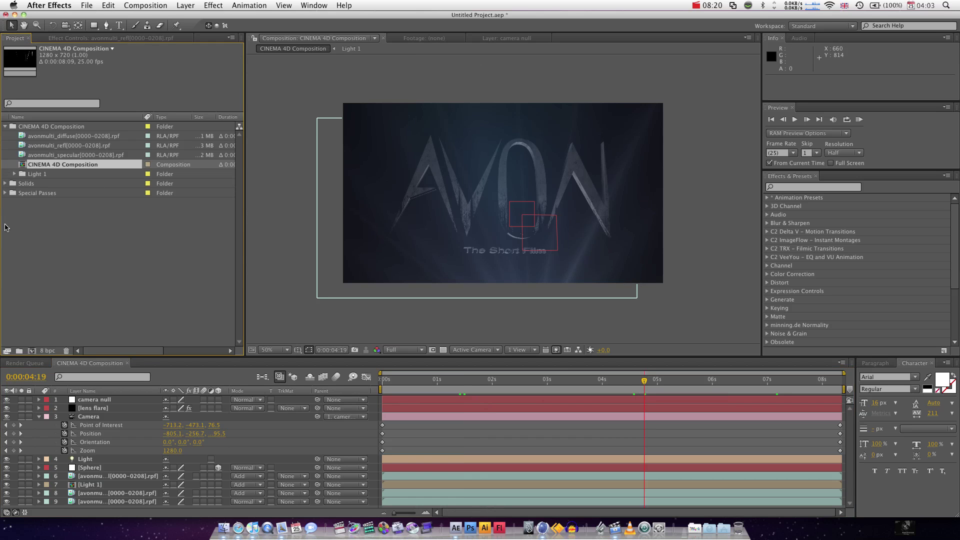
{"action": "left_click", "coordinate": [5, 184]}
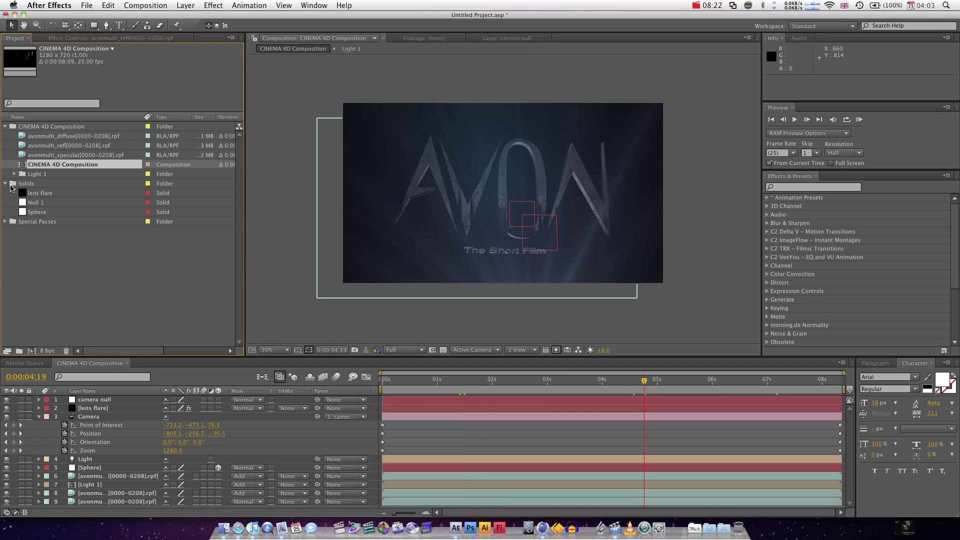
{"action": "left_click", "coordinate": [39, 212]}
{"action": "left_click", "coordinate": [39, 194]}
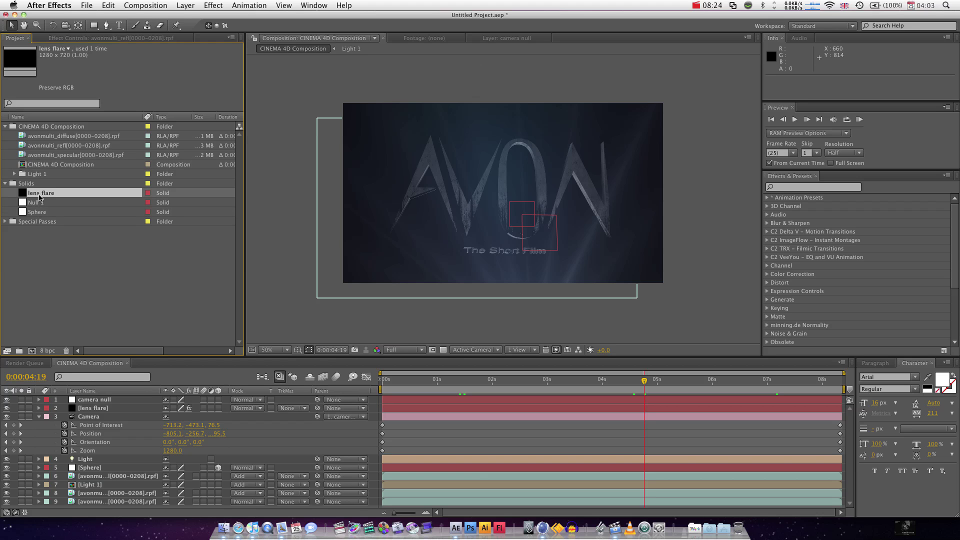
{"action": "left_click", "coordinate": [39, 212]}
{"action": "left_click", "coordinate": [5, 222]}
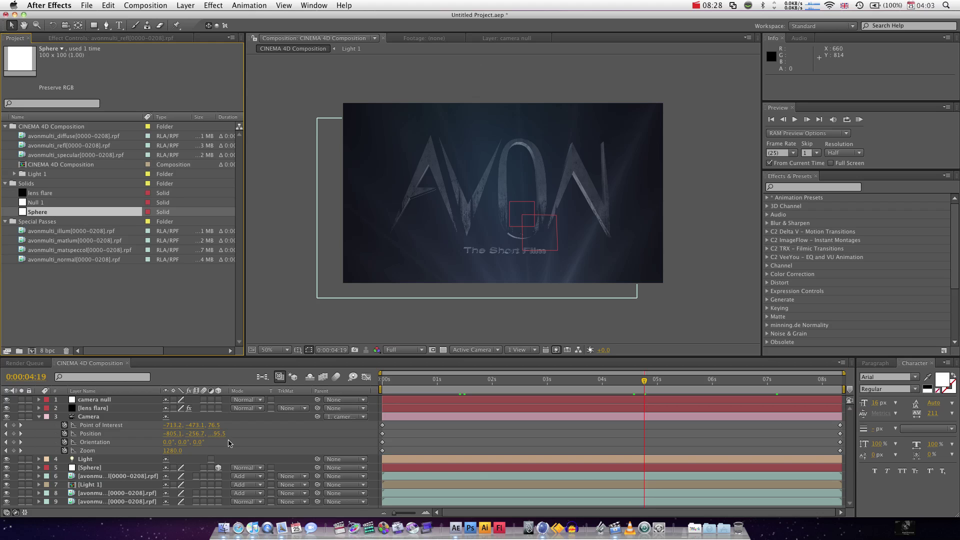
Step: Select the diffuse, specular, Light 1 and reflection layers in turn to identify each render pass in the composition
{"action": "left_click", "coordinate": [134, 496]}
{"action": "left_click", "coordinate": [136, 501]}
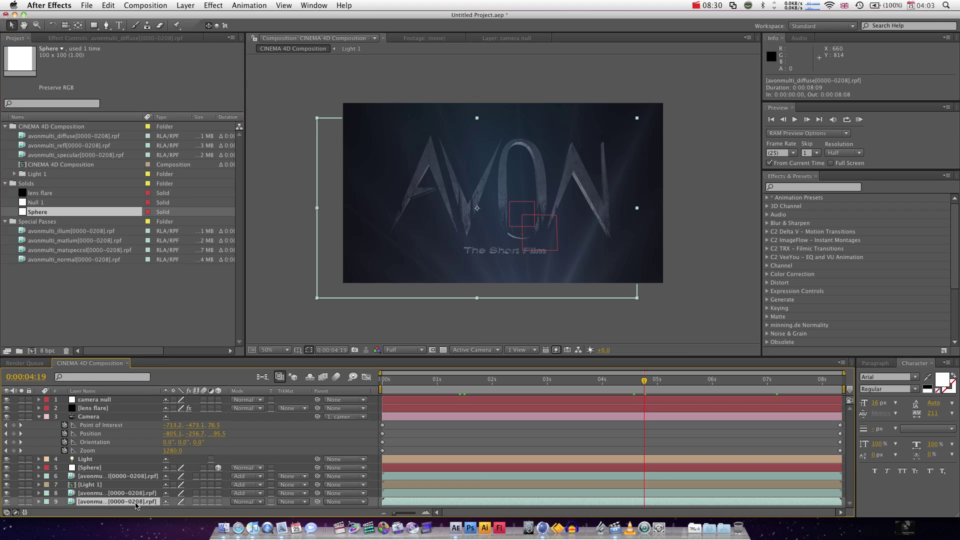
{"action": "left_click", "coordinate": [139, 496]}
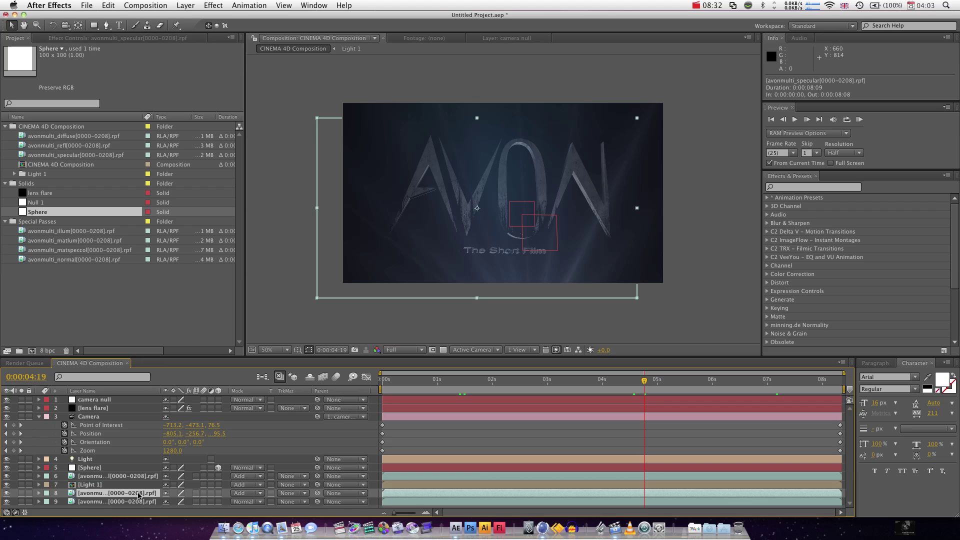
{"action": "left_click", "coordinate": [99, 483]}
{"action": "left_click", "coordinate": [101, 477]}
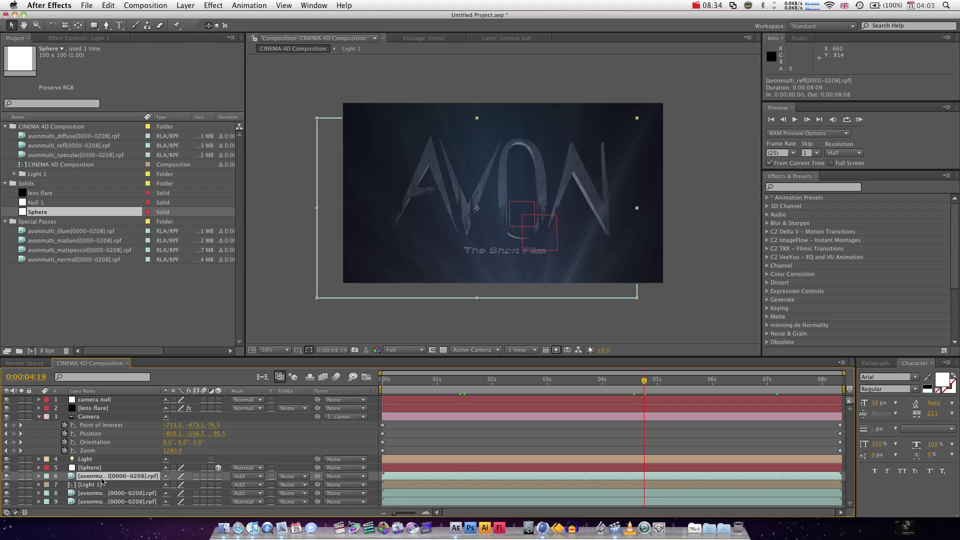
Step: Reveal the opacity of the avonmulti_specular layer and try varying it to test the strength of the specular pass
{"action": "left_click", "coordinate": [114, 494]}
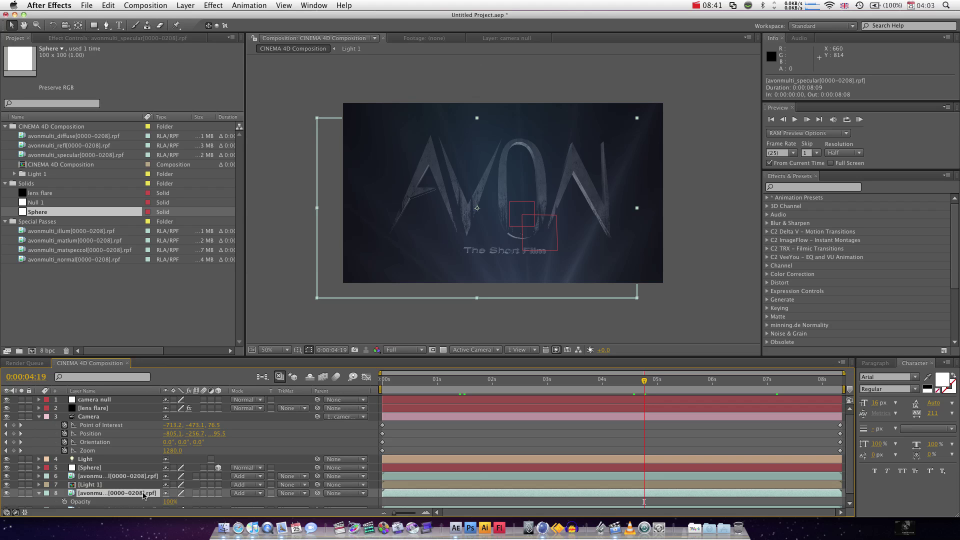
{"action": "key", "text": "t"}
{"action": "left_click_drag", "start_coordinate": [170, 496], "coordinate": [210, 496]}
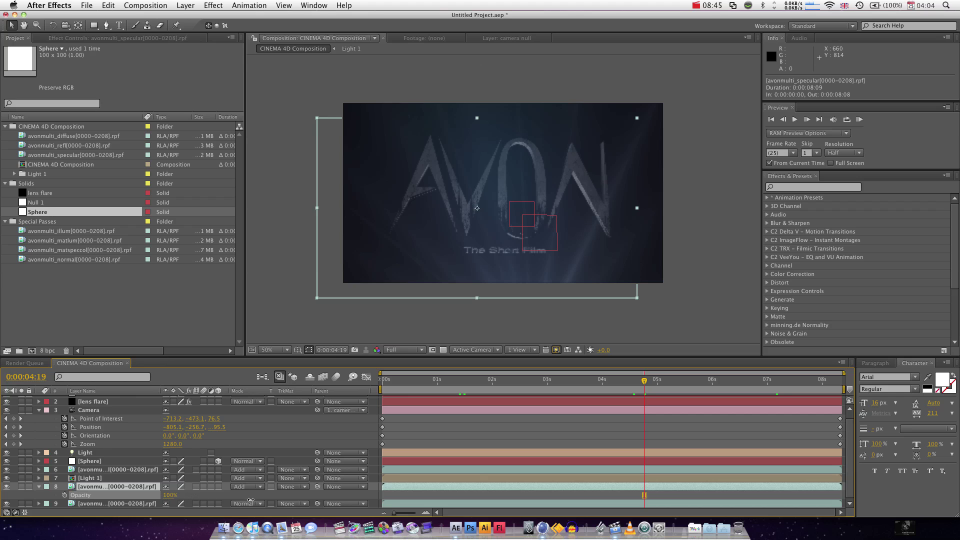
{"action": "left_click", "coordinate": [164, 484]}
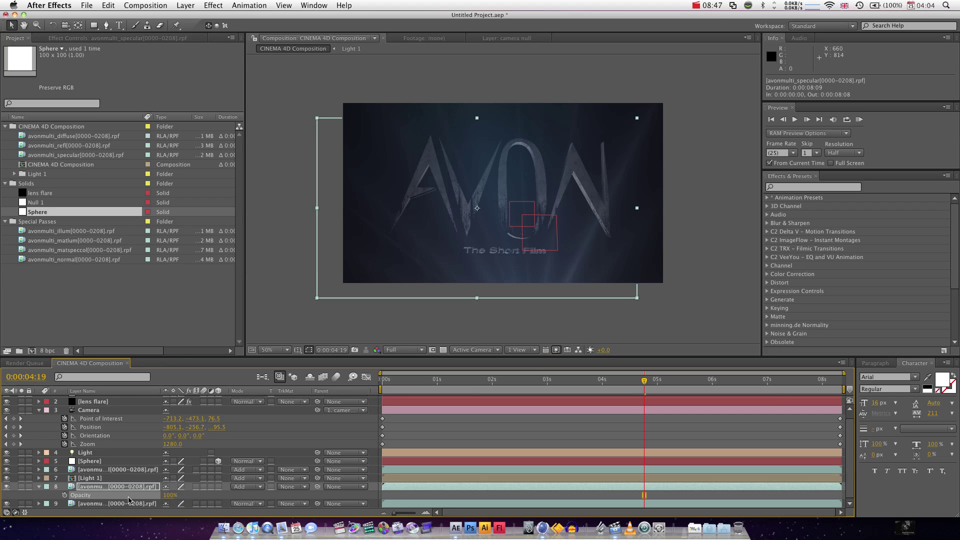
Step: Widen the layer name column and apply a Curves effect to the avonmulti_specular layer
{"action": "left_click_drag", "start_coordinate": [159, 390], "coordinate": [292, 391]}
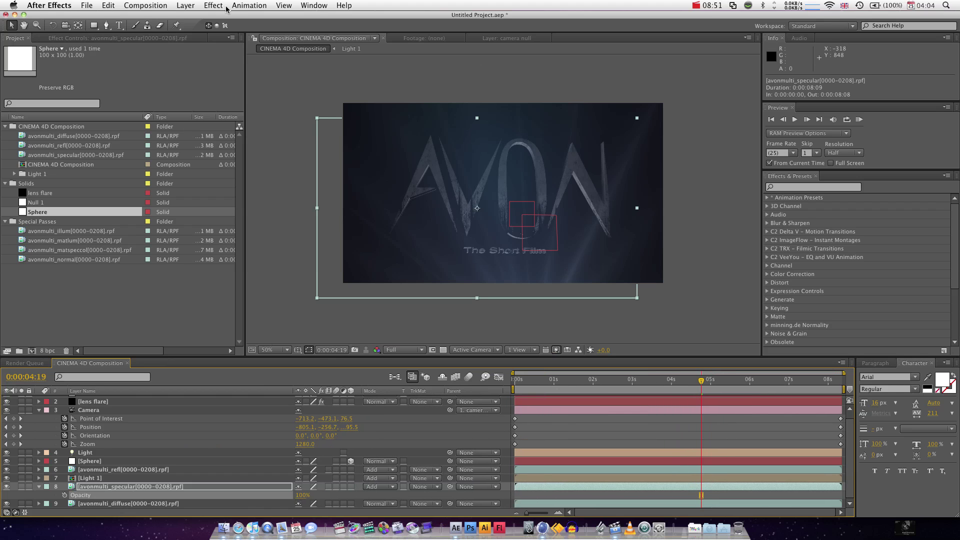
{"action": "left_click", "coordinate": [209, 5]}
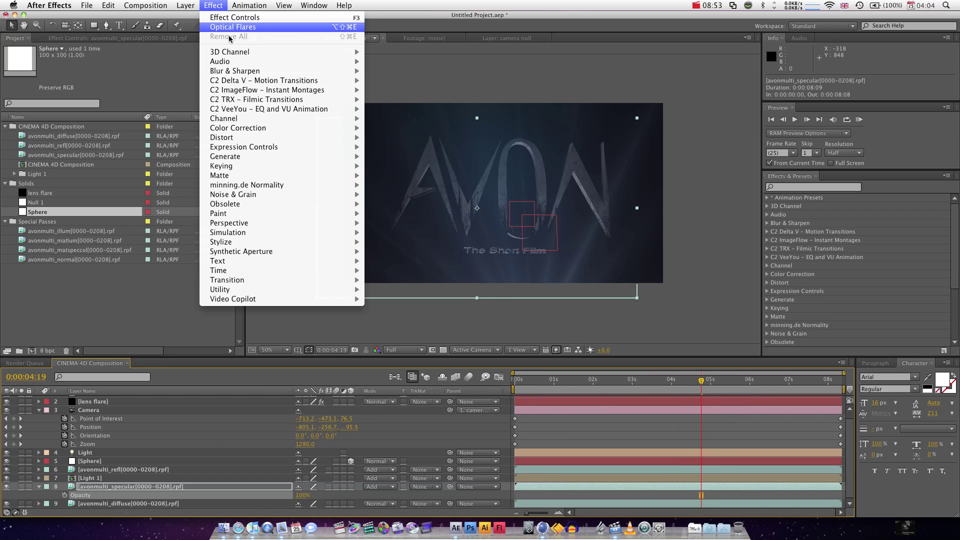
{"action": "mouse_move", "coordinate": [265, 129]}
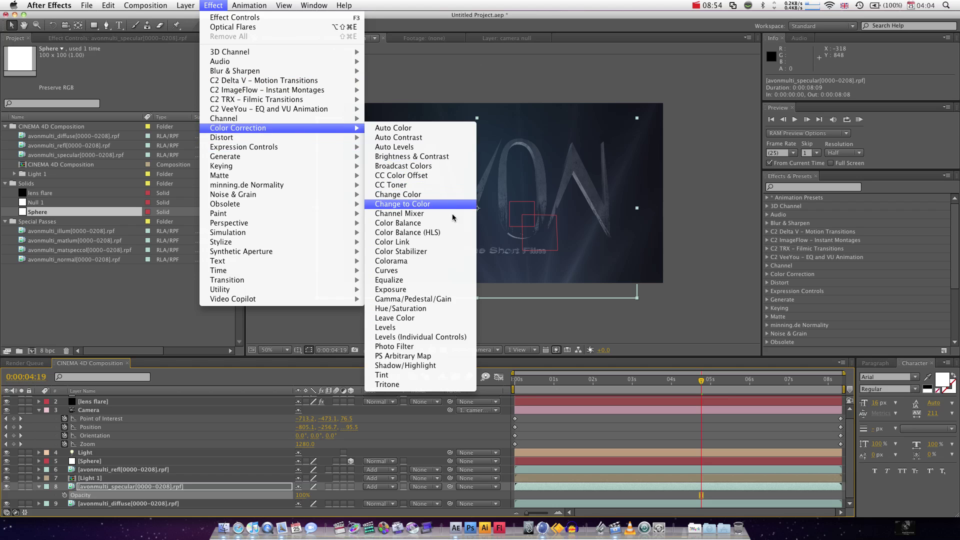
{"action": "left_click", "coordinate": [424, 270]}
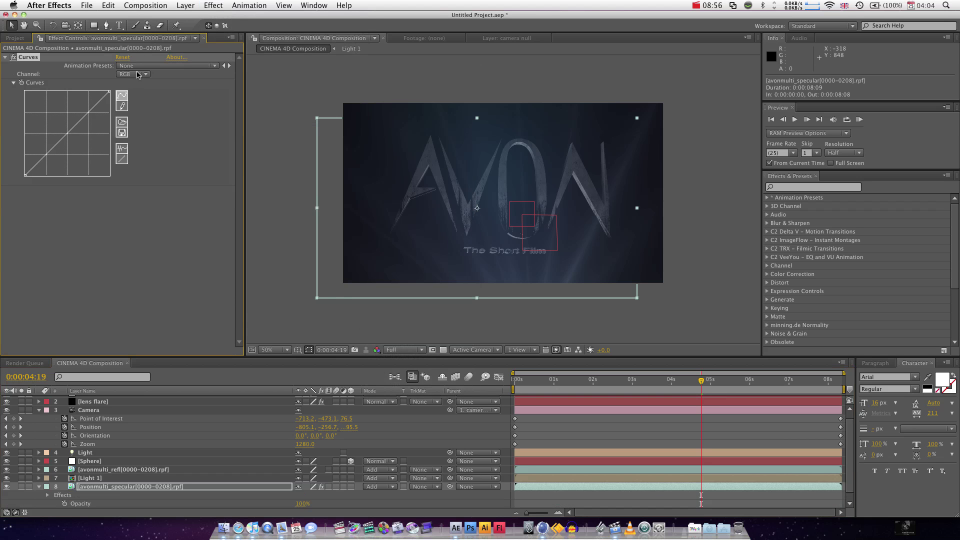
Step: Switch the specular layer's Curves effect to the Alpha channel and bend the curve upward through its midtones and highlights
{"action": "left_click", "coordinate": [140, 75]}
{"action": "left_click", "coordinate": [131, 107]}
{"action": "mouse_move", "coordinate": [87, 117]}
{"action": "left_mouse_down"}
{"action": "mouse_move", "coordinate": [70, 110]}
{"action": "mouse_move", "coordinate": [78, 112]}
{"action": "mouse_move", "coordinate": [52, 122]}
{"action": "mouse_move", "coordinate": [78, 102]}
{"action": "left_mouse_up"}
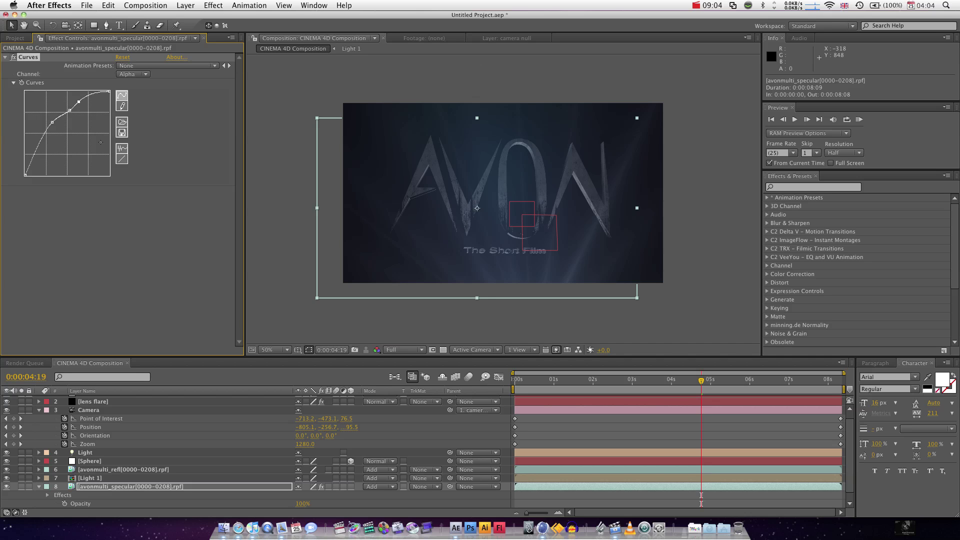
Step: Apply Levels (Individual Controls) to the specular layer and lower its RGB Input White to about 172
{"action": "left_click", "coordinate": [221, 6]}
{"action": "mouse_move", "coordinate": [262, 128]}
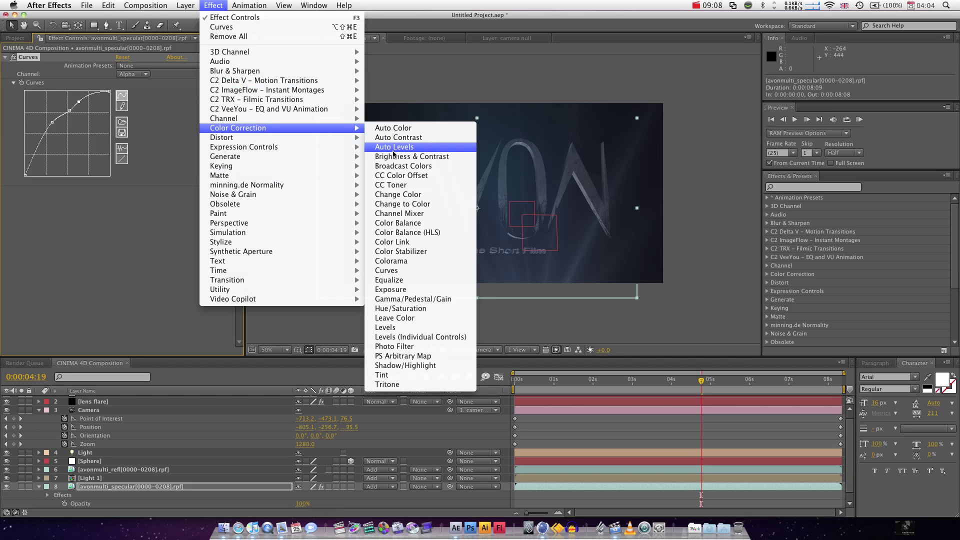
{"action": "left_click", "coordinate": [411, 337]}
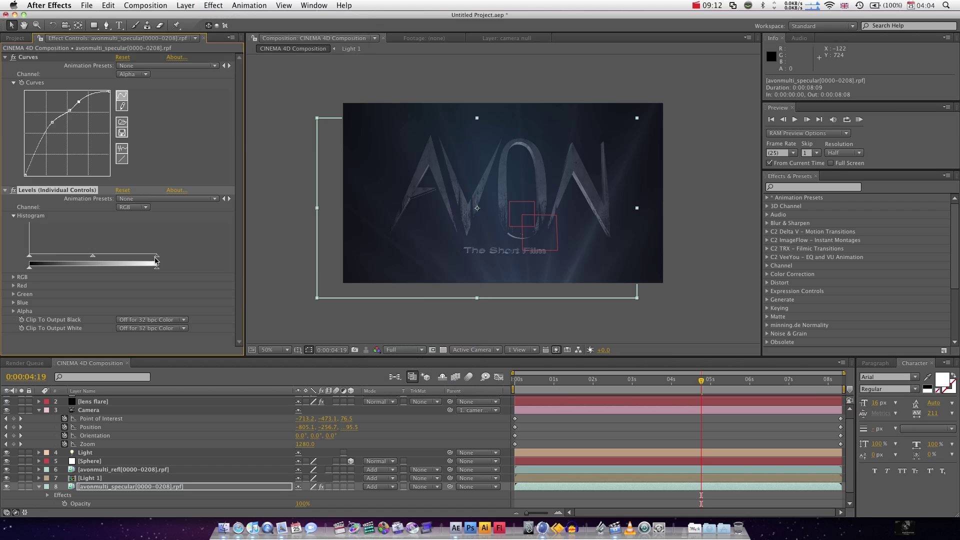
{"action": "left_click_drag", "start_coordinate": [156, 259], "coordinate": [136, 259]}
{"action": "left_click", "coordinate": [13, 277]}
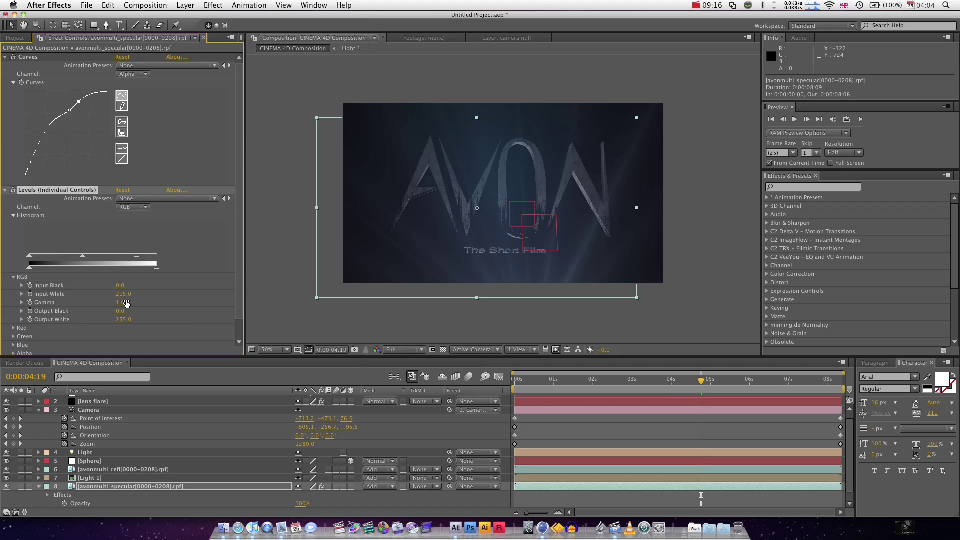
{"action": "left_click_drag", "start_coordinate": [126, 294], "coordinate": [117, 294]}
{"action": "left_click", "coordinate": [256, 296]}
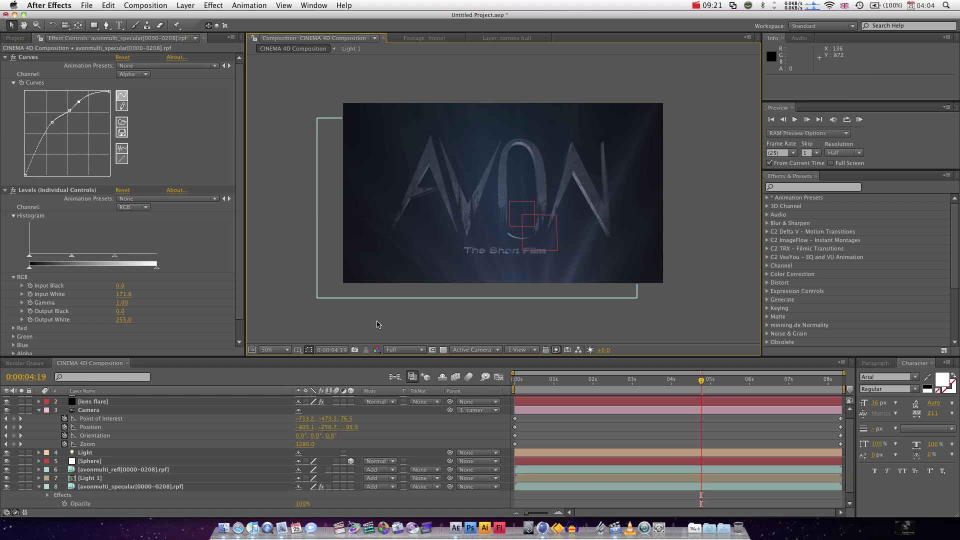
{"action": "left_click", "coordinate": [712, 4]}
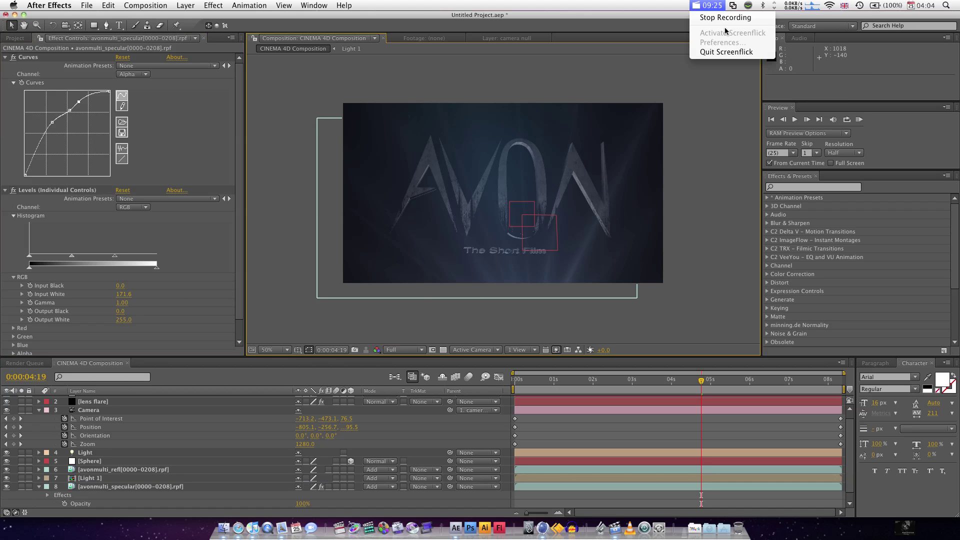